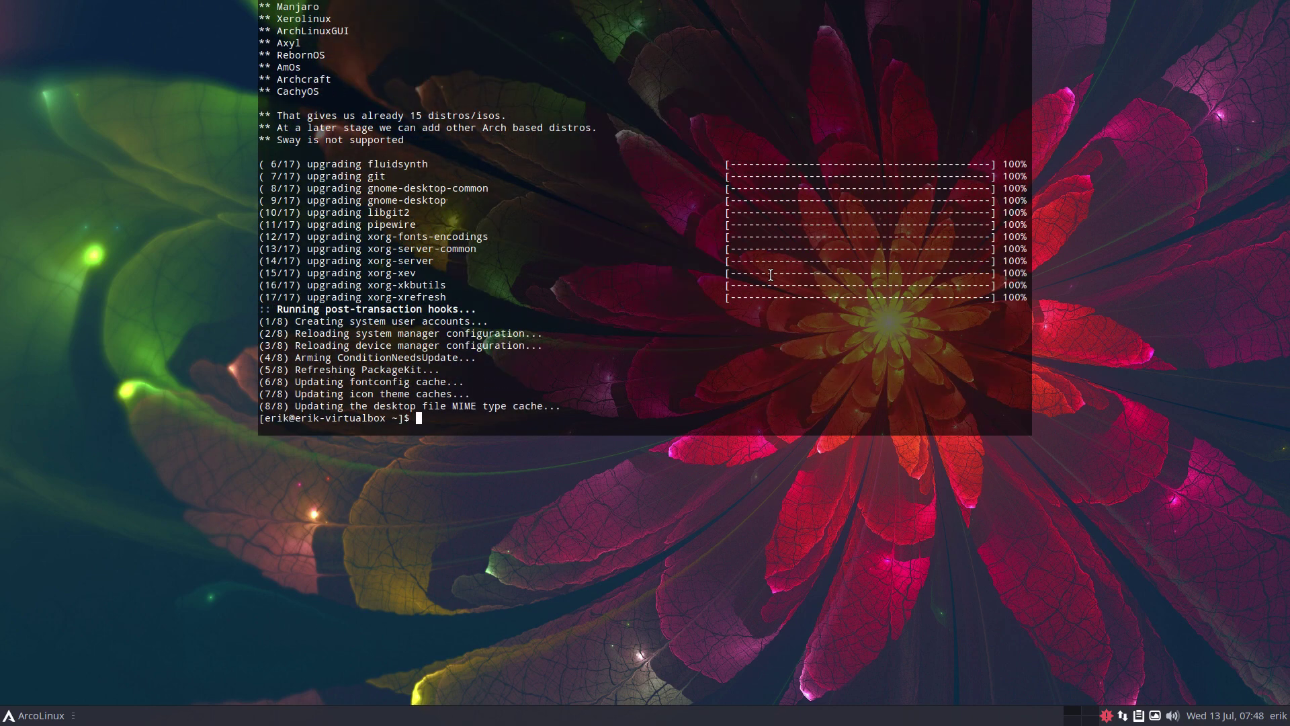
# - Try launching the tweak tool with the mistyped command 'app', which returns command not found
pyautogui.write('app')
pyautogui.press('Return')
# - Launch the tweak tool with 'att' and authenticate with the account password
pyautogui.write('er')
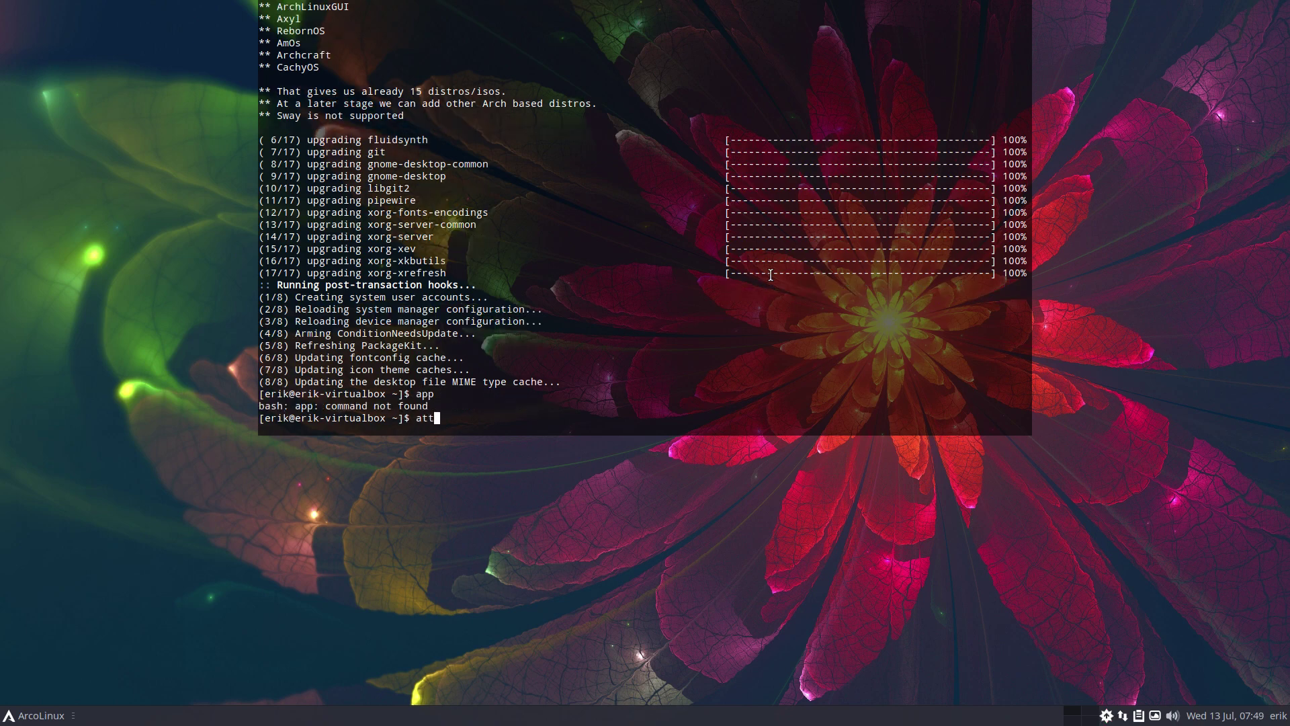
pyautogui.press('Return')
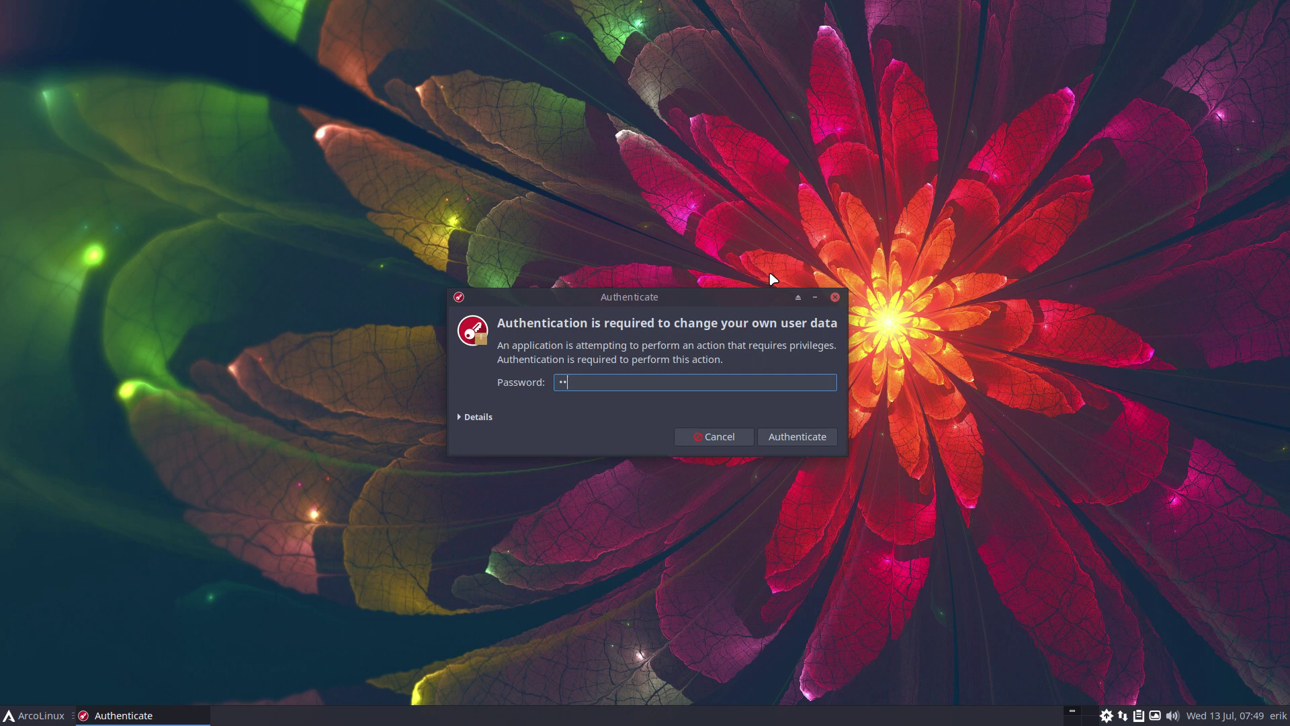
pyautogui.write('••')
pyautogui.press('Return')
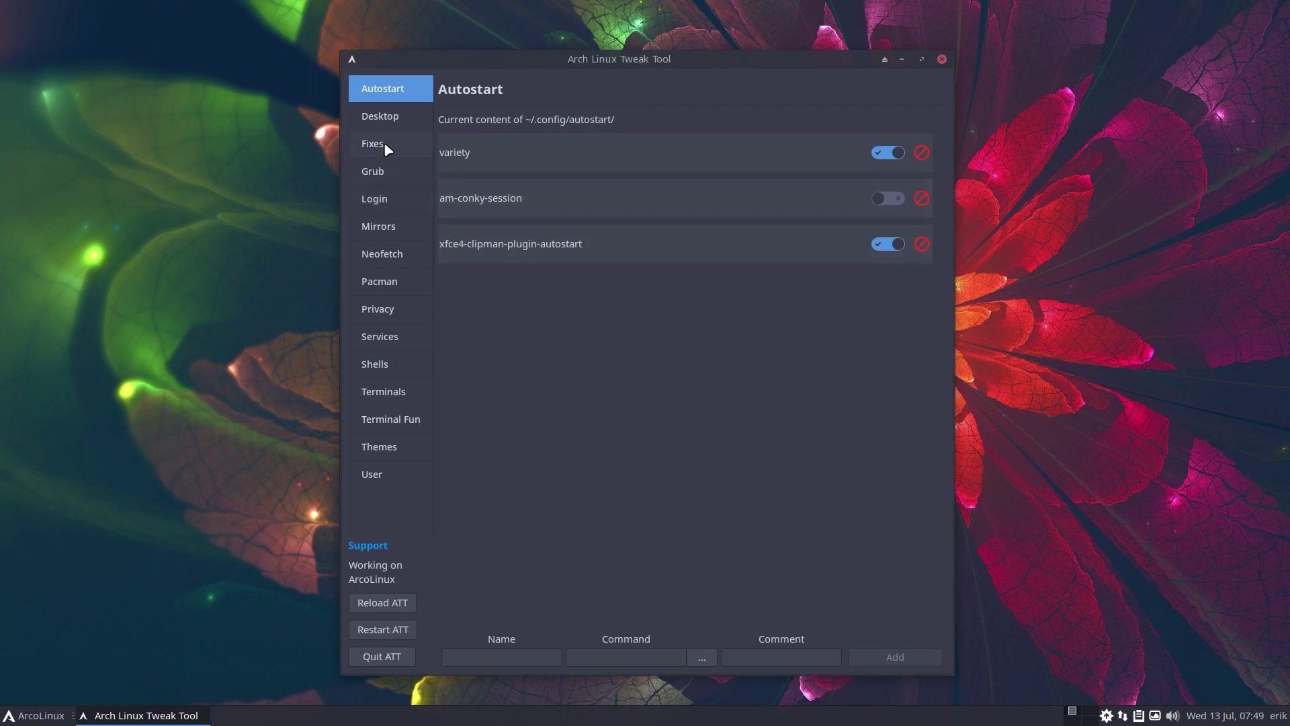
# - Open the LightDM login settings, enable the Slickgreeter background colour option, and move the window upper-left
pyautogui.click(380, 199)
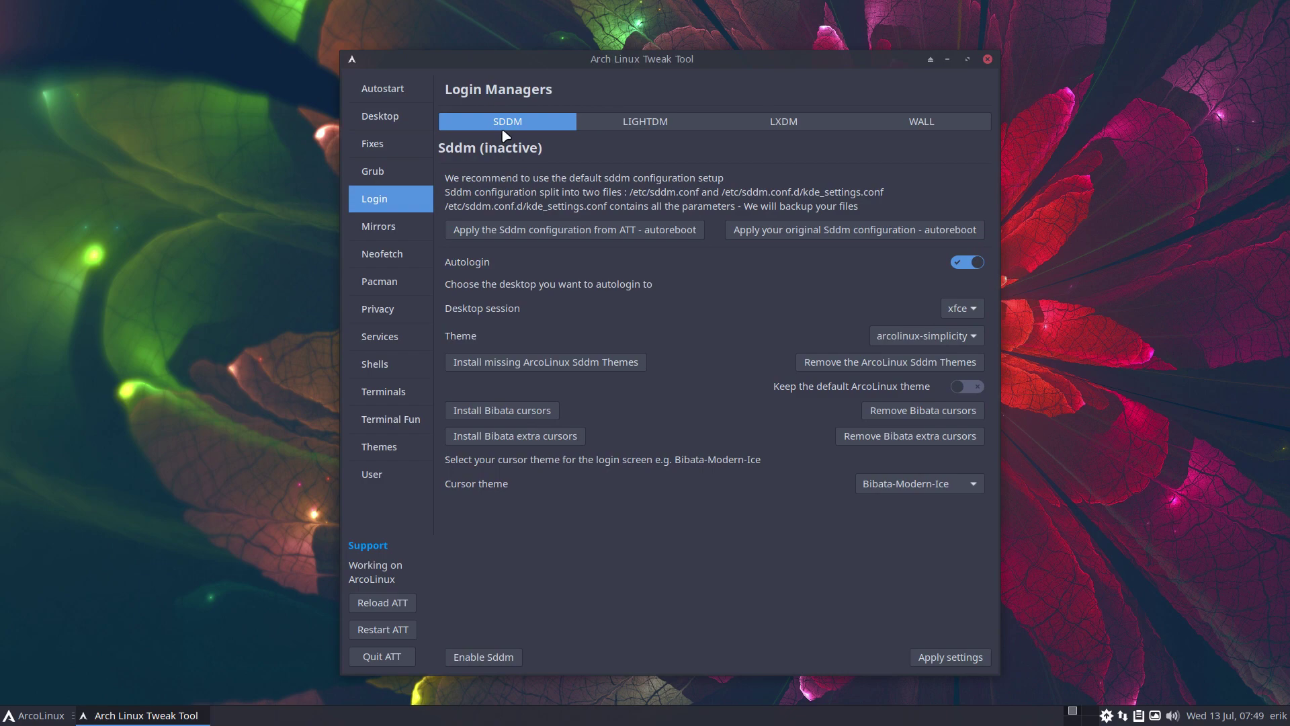
pyautogui.click(666, 123)
pyautogui.click(800, 122)
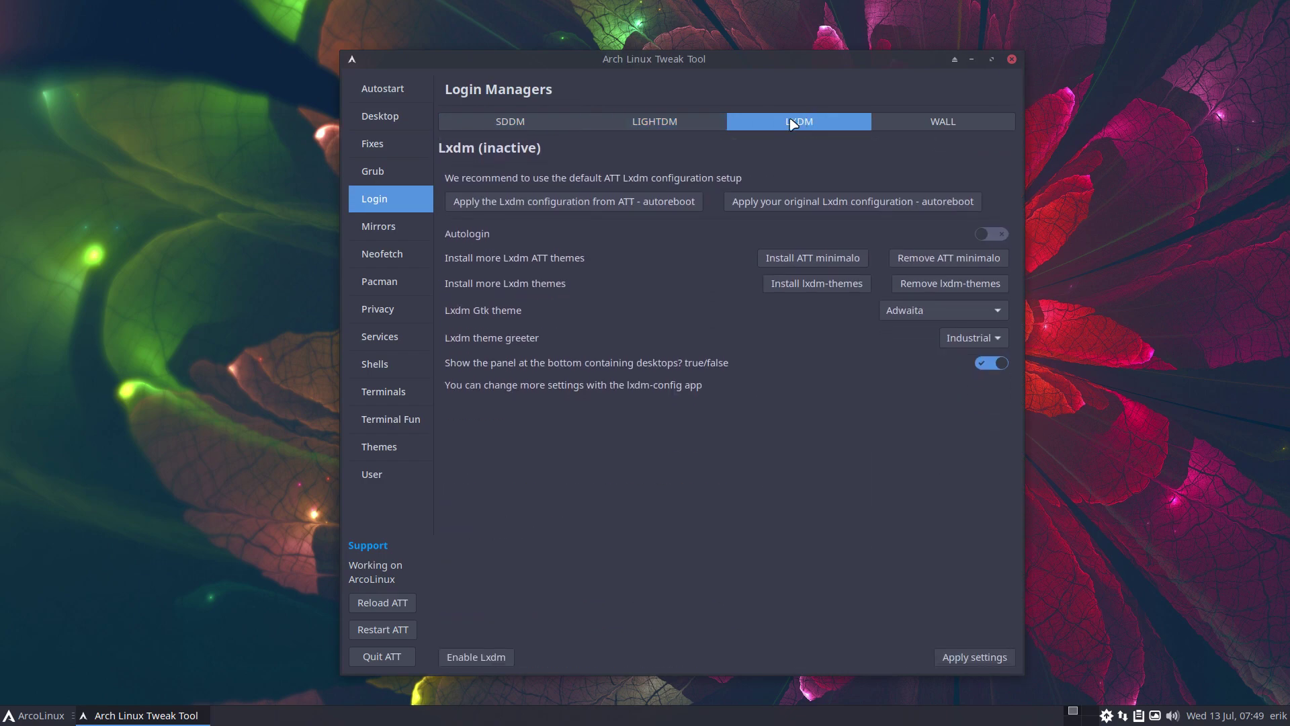
pyautogui.click(658, 129)
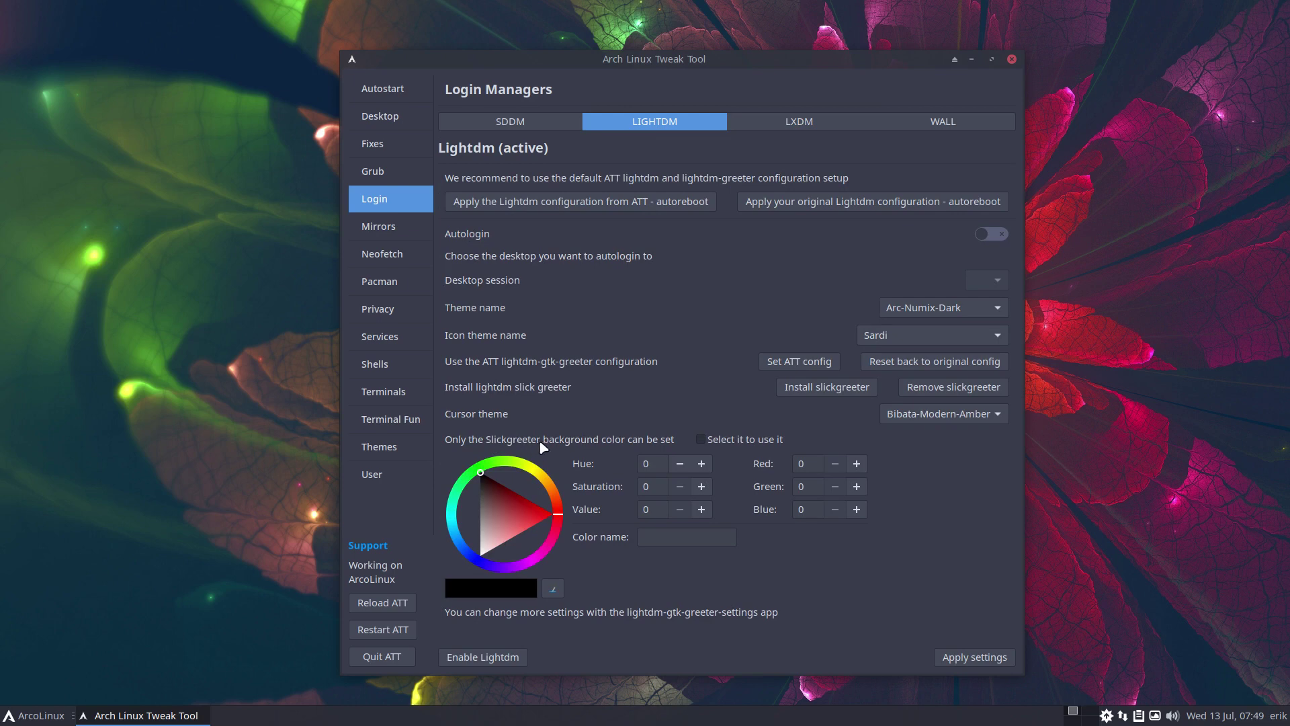
pyautogui.click(700, 439)
pyautogui.moveTo(632, 65); pyautogui.dragTo(312, 46)
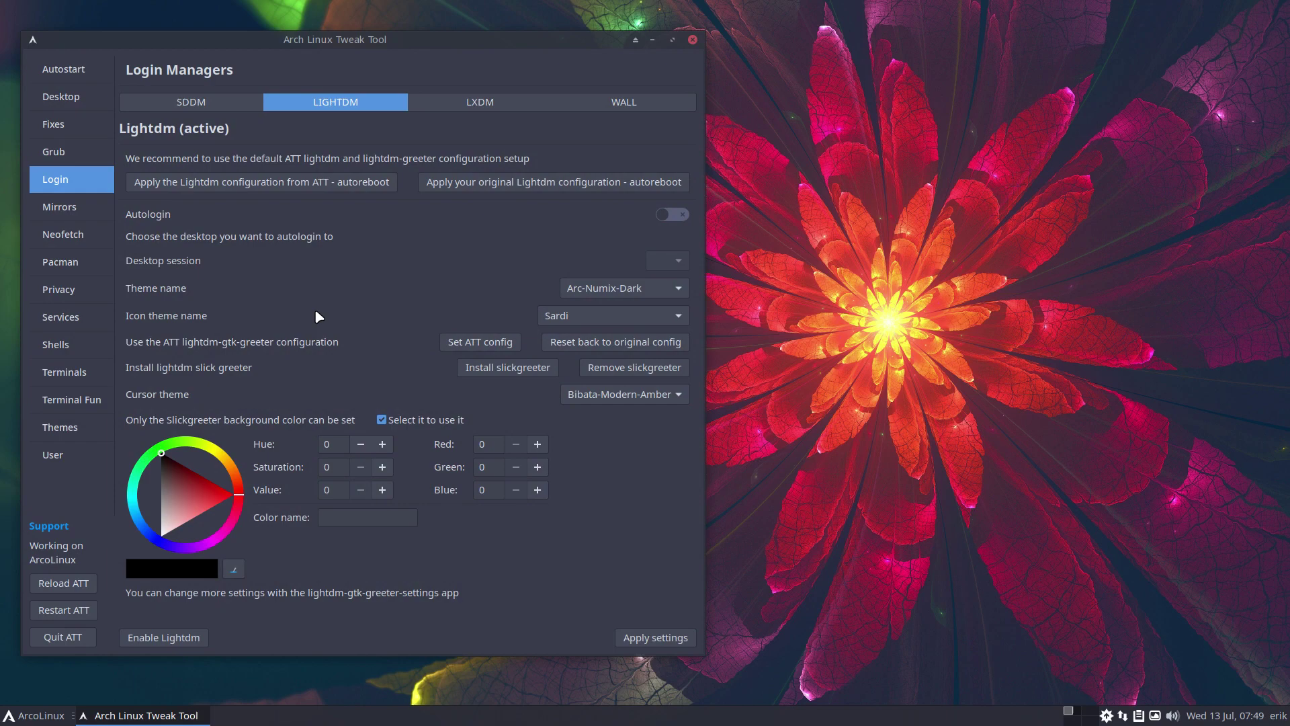
# - Launch Sublime Text from dmenu with 'subl' and switch to slick-greeter.conf
pyautogui.press('super+d')
pyautogui.write('subl')
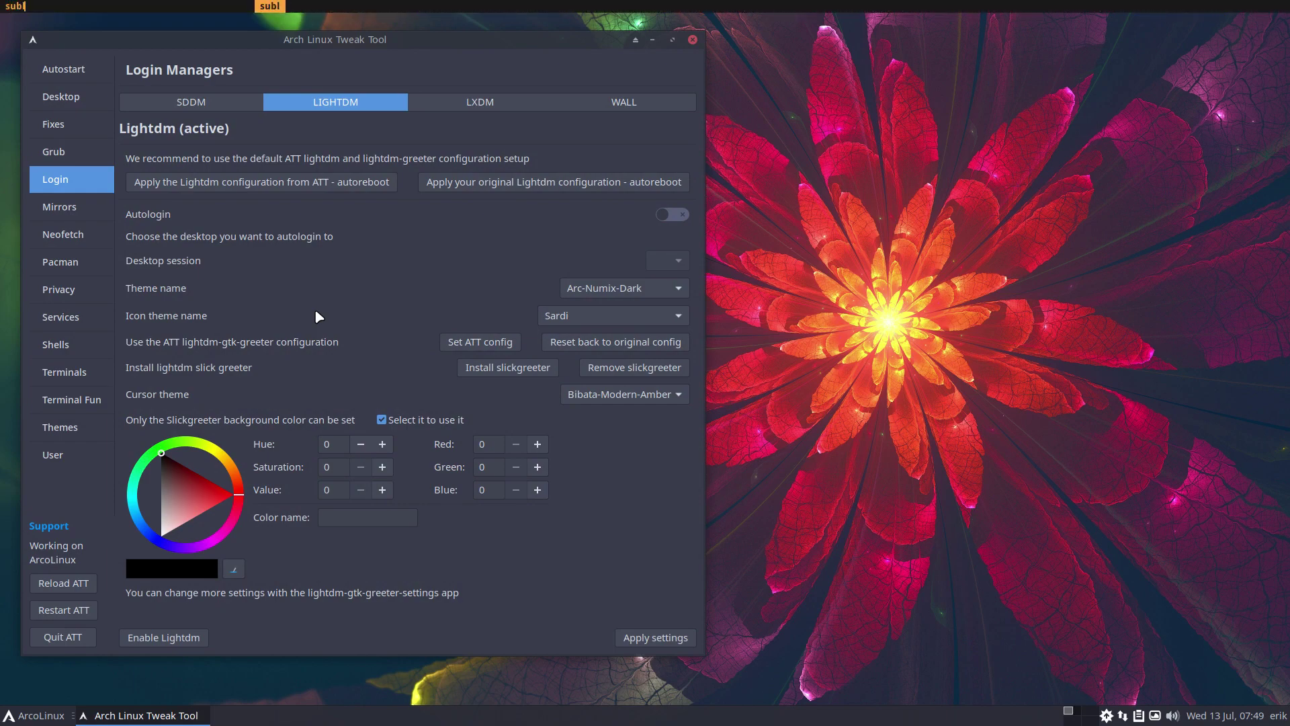
pyautogui.press('Return')
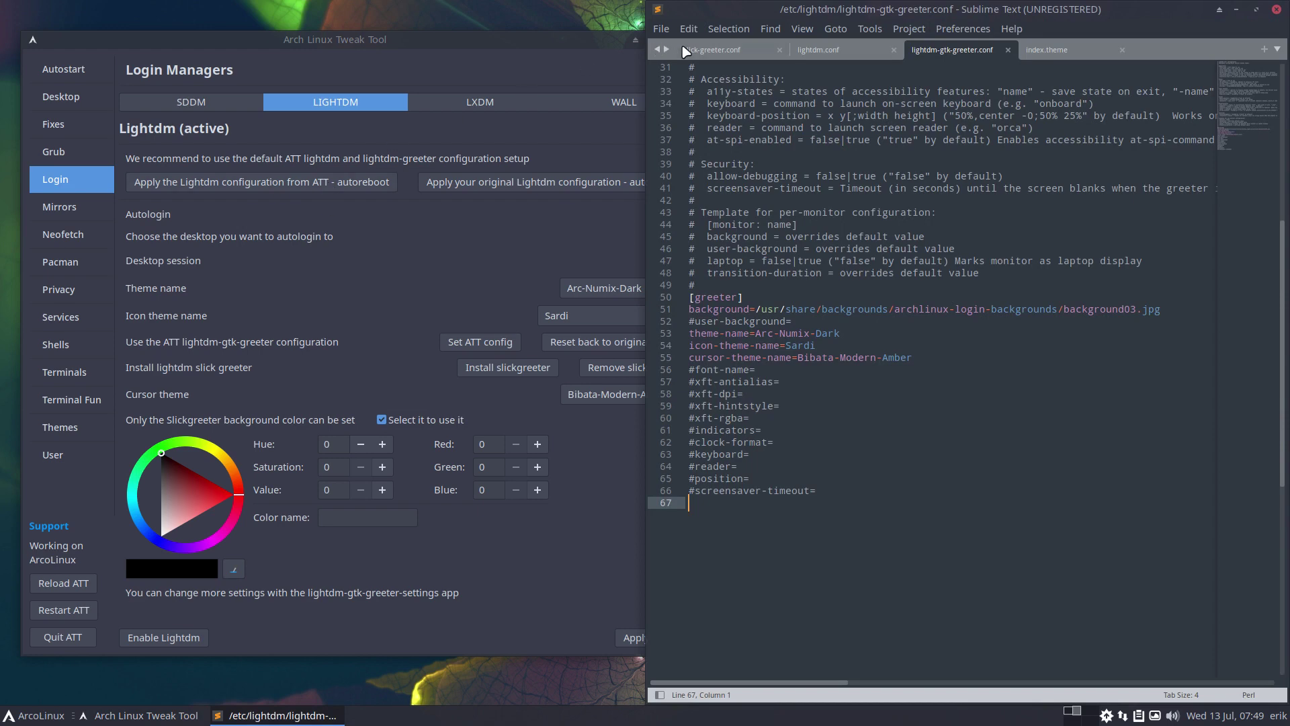
pyautogui.click(709, 54)
# - Arrange the tweak tool and Sublime Text windows side by side
pyautogui.click(458, 44)
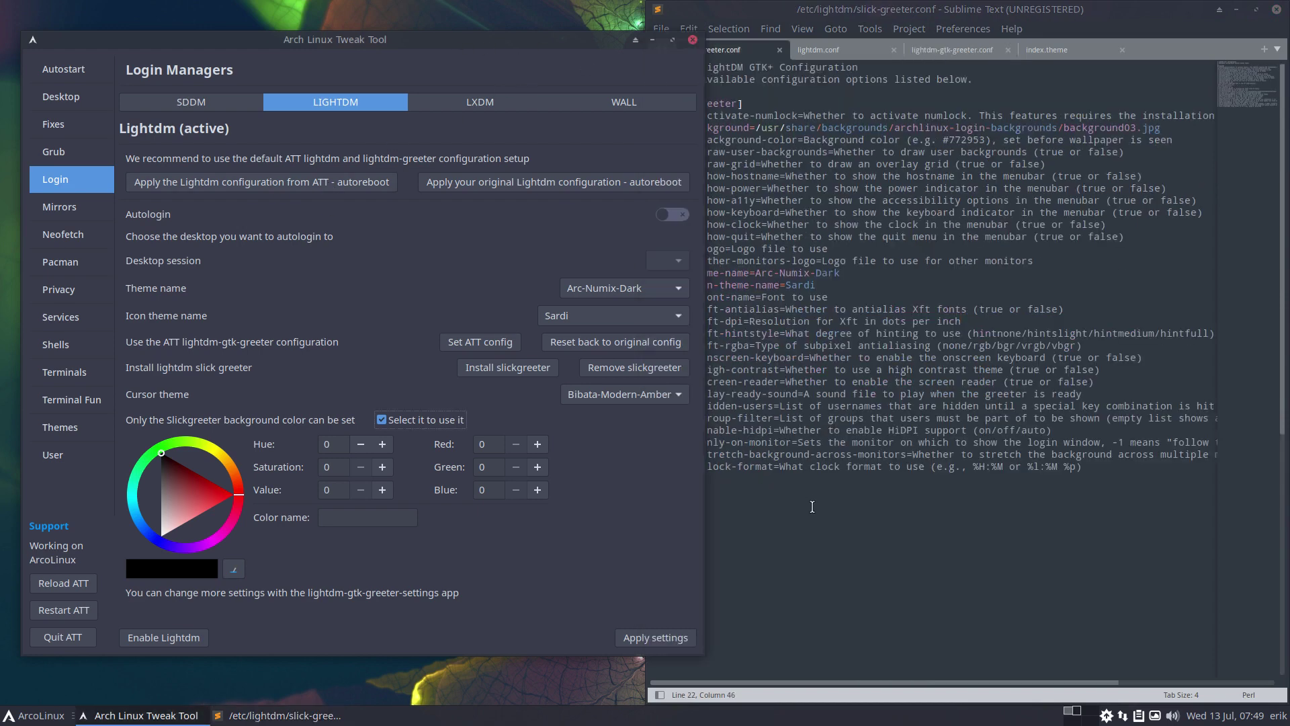
pyautogui.click(915, 17)
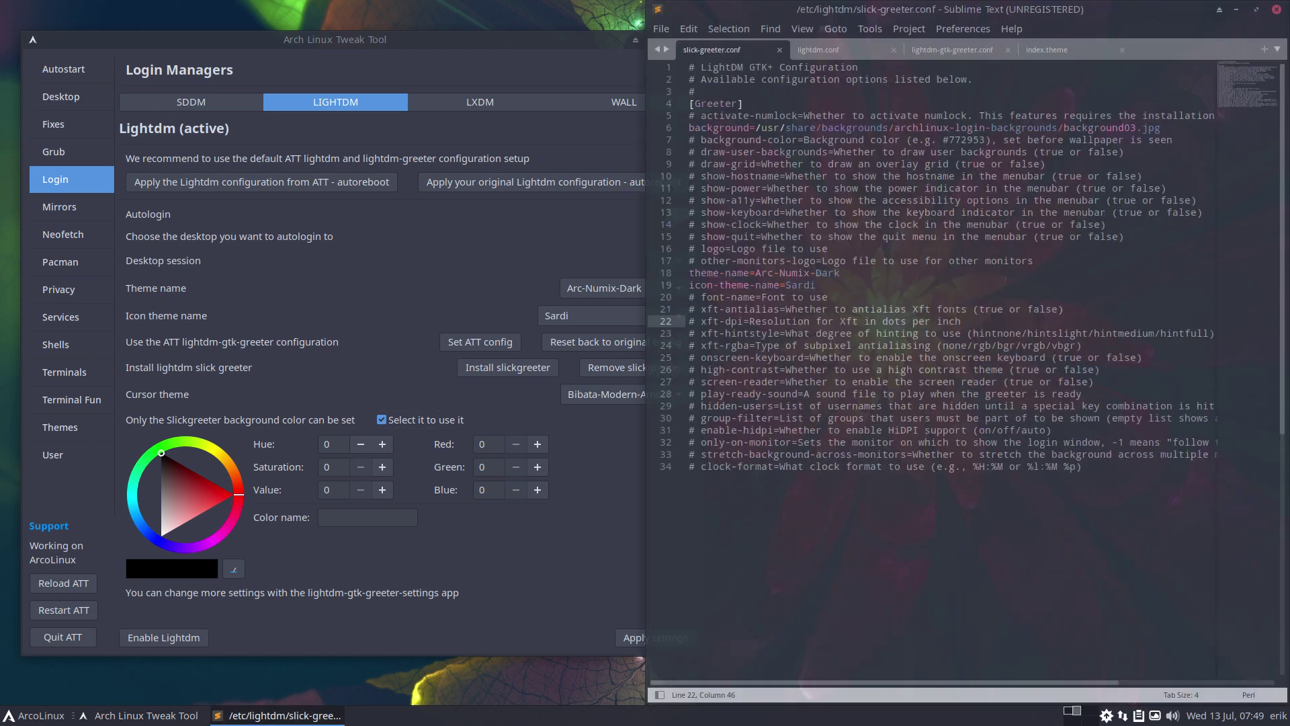
pyautogui.moveTo(485, 45); pyautogui.dragTo(471, 43)
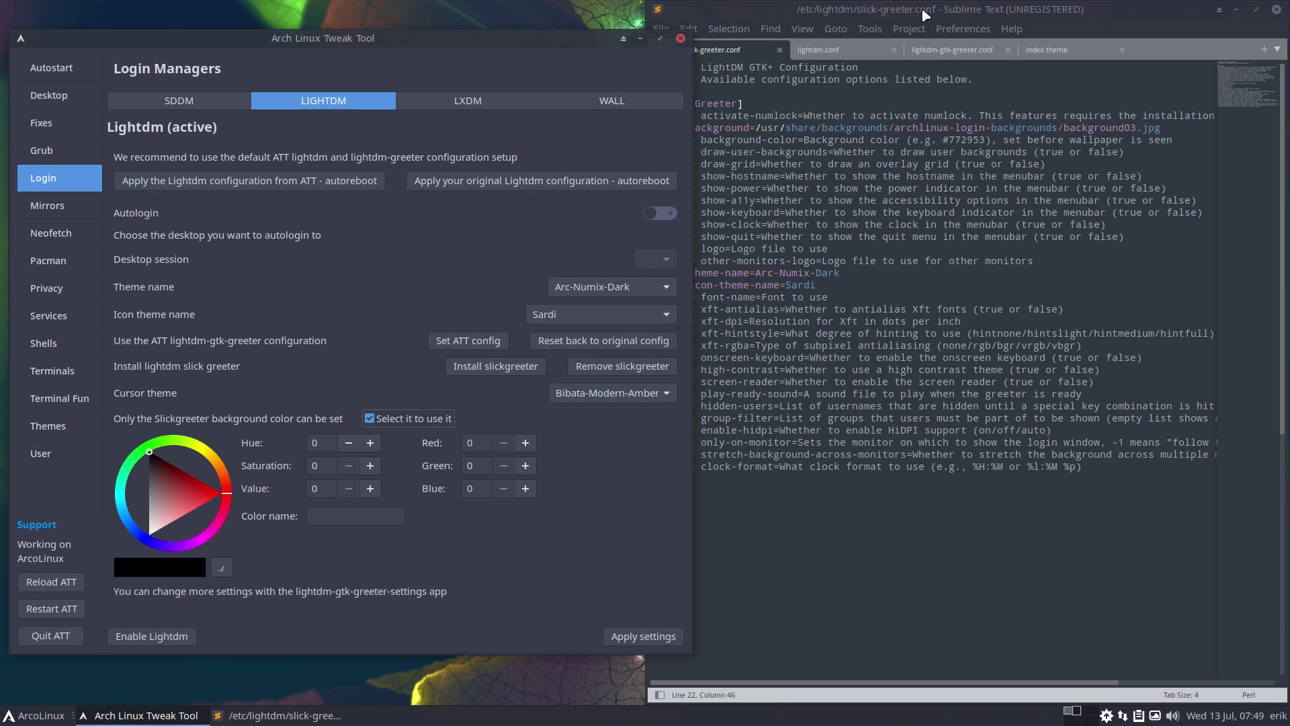
pyautogui.click(862, 540)
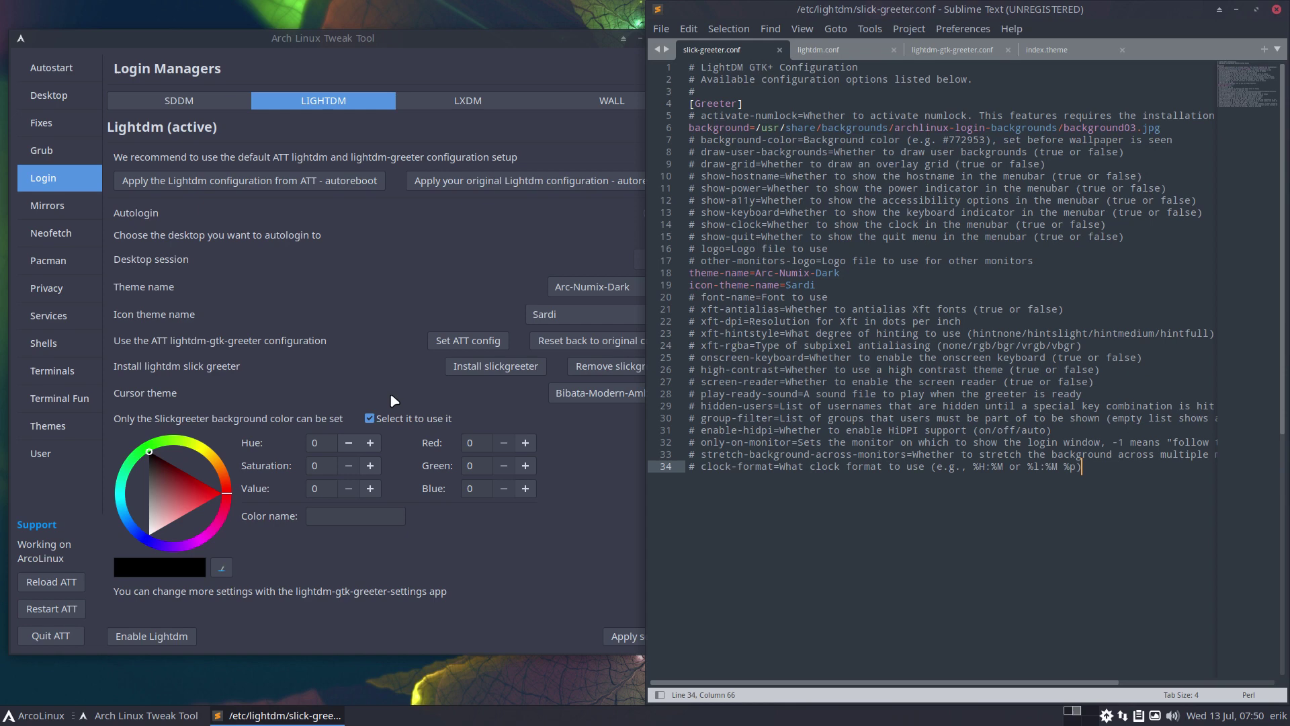
# - Turn off the Slickgreeter background colour, apply the settings, and view the reloaded slick-greeter.conf
pyautogui.click(389, 418)
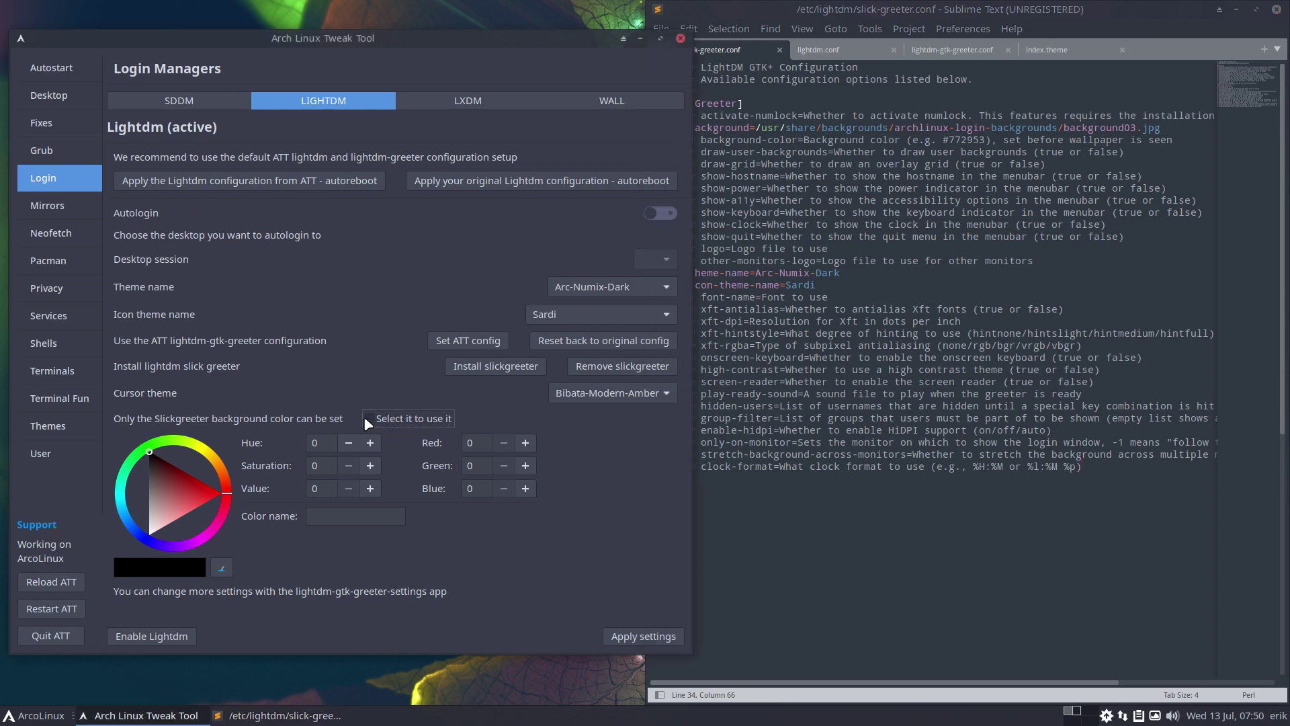
pyautogui.click(390, 419)
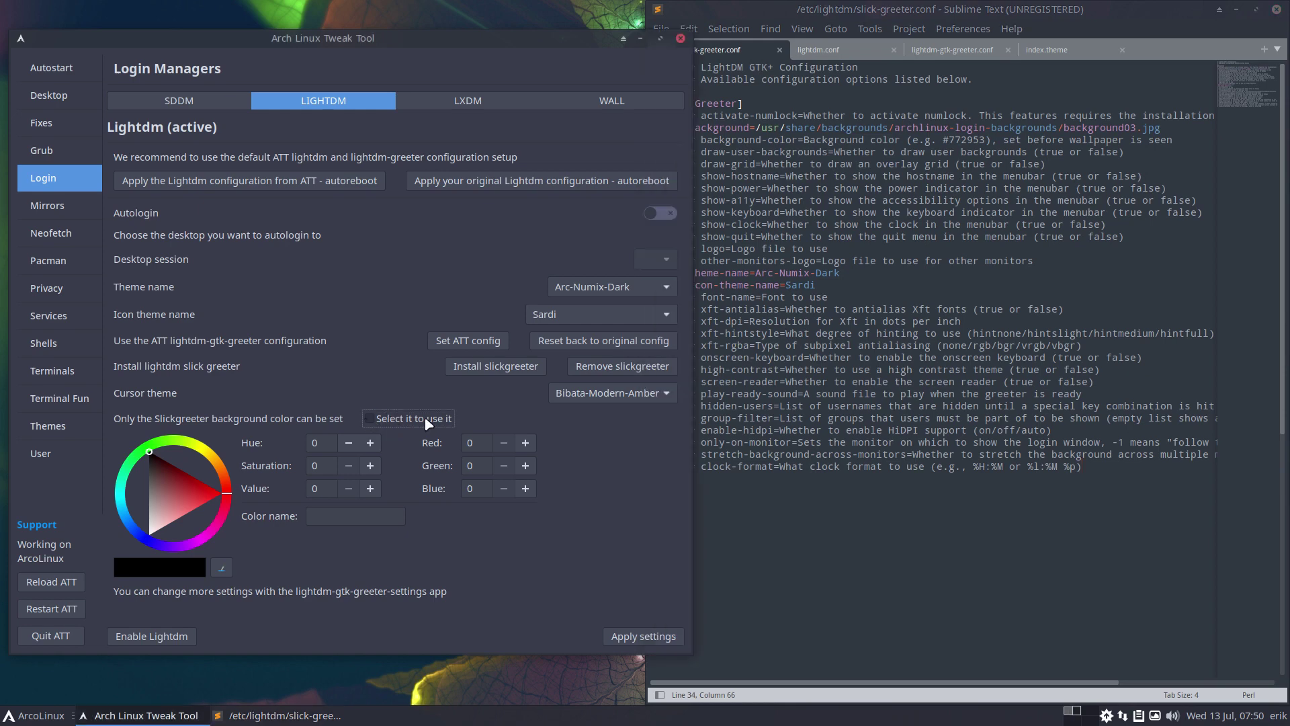
pyautogui.click(658, 638)
pyautogui.click(931, 560)
pyautogui.hotkey('ctrl', 'a')
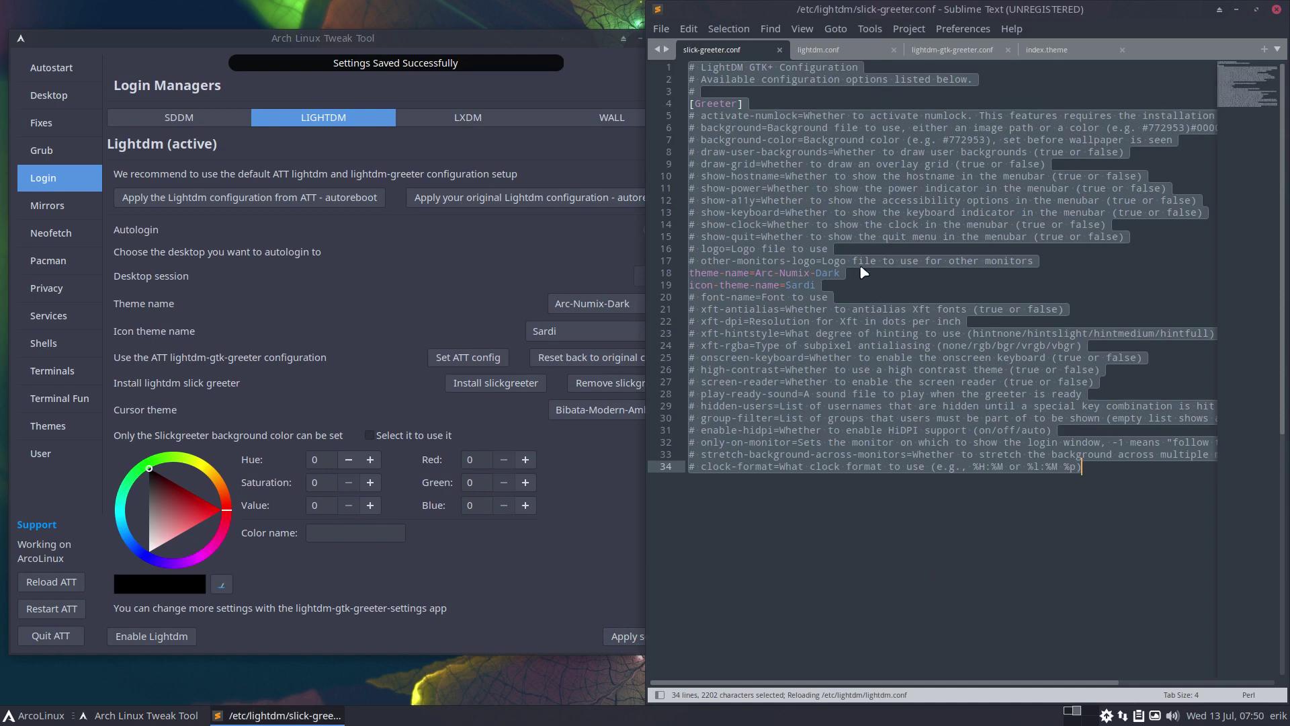
pyautogui.moveTo(852, 250); pyautogui.dragTo(731, 128)
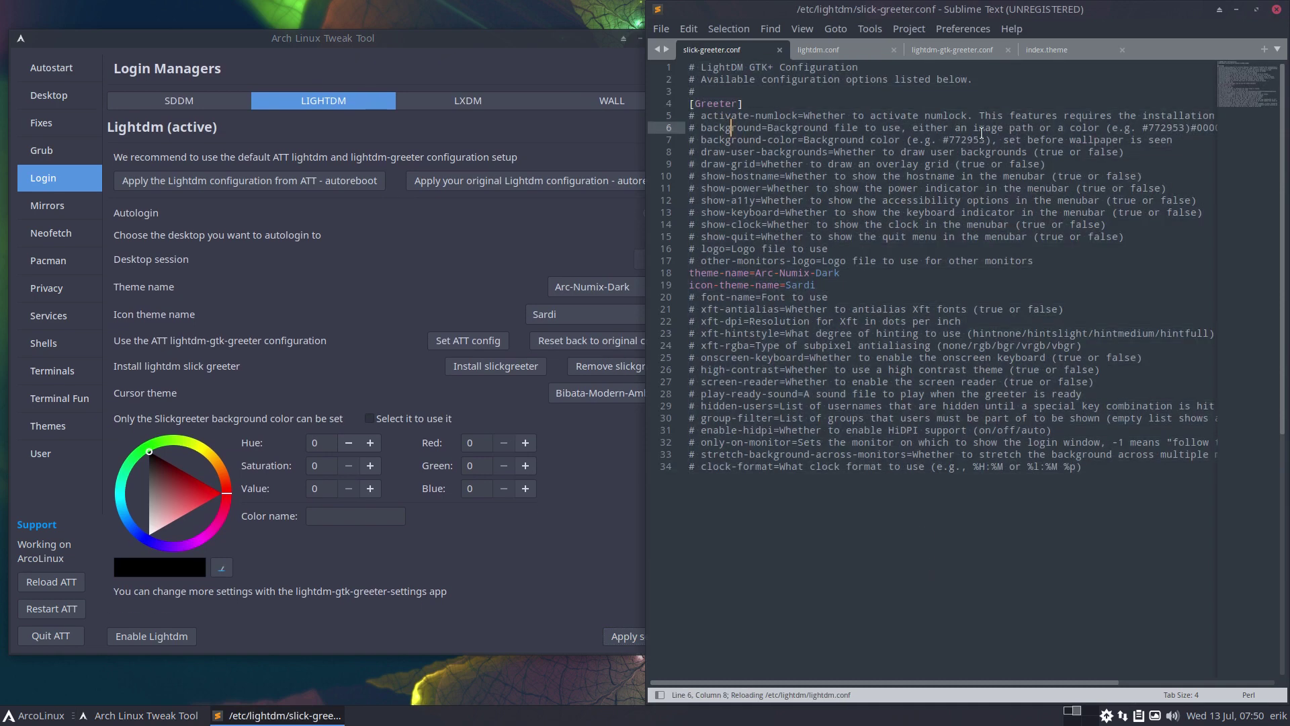
# - Apply the forest wallpaper att-04.jpg as the LightDM login background and check the updated config
pyautogui.click(600, 101)
pyautogui.click(428, 370)
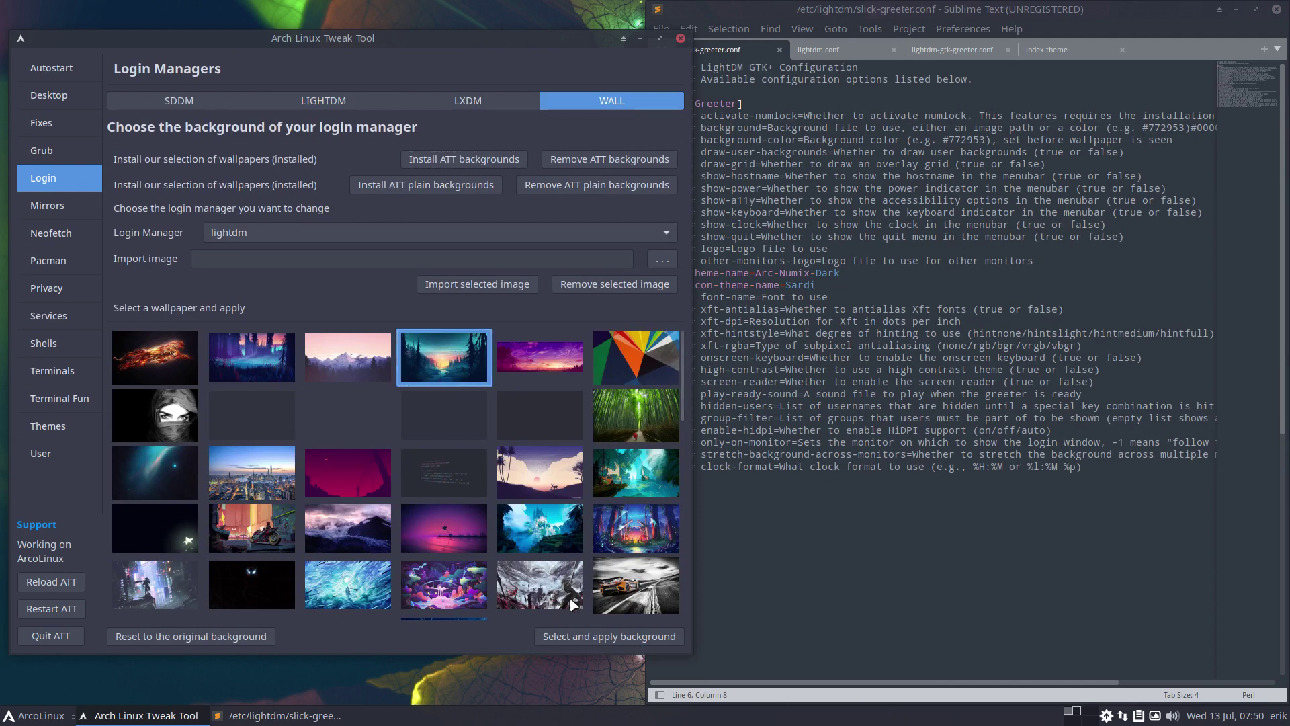
pyautogui.click(588, 638)
pyautogui.click(866, 406)
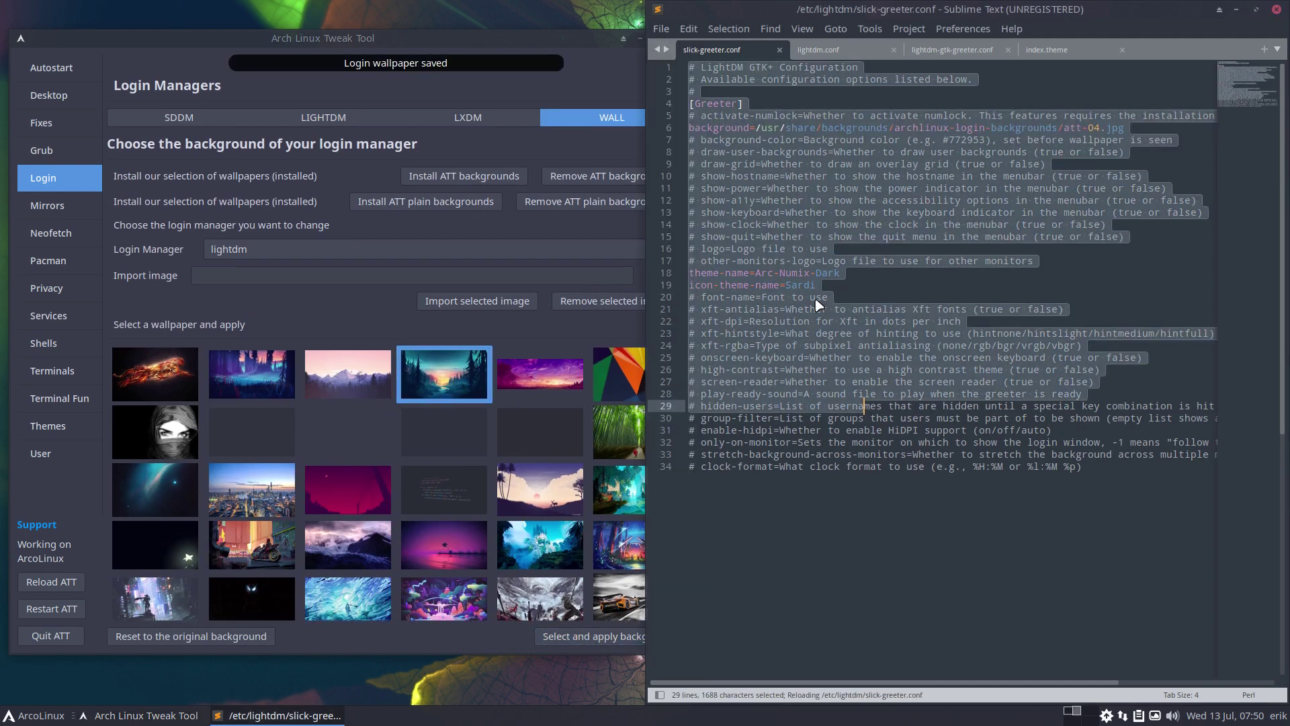
pyautogui.click(823, 166)
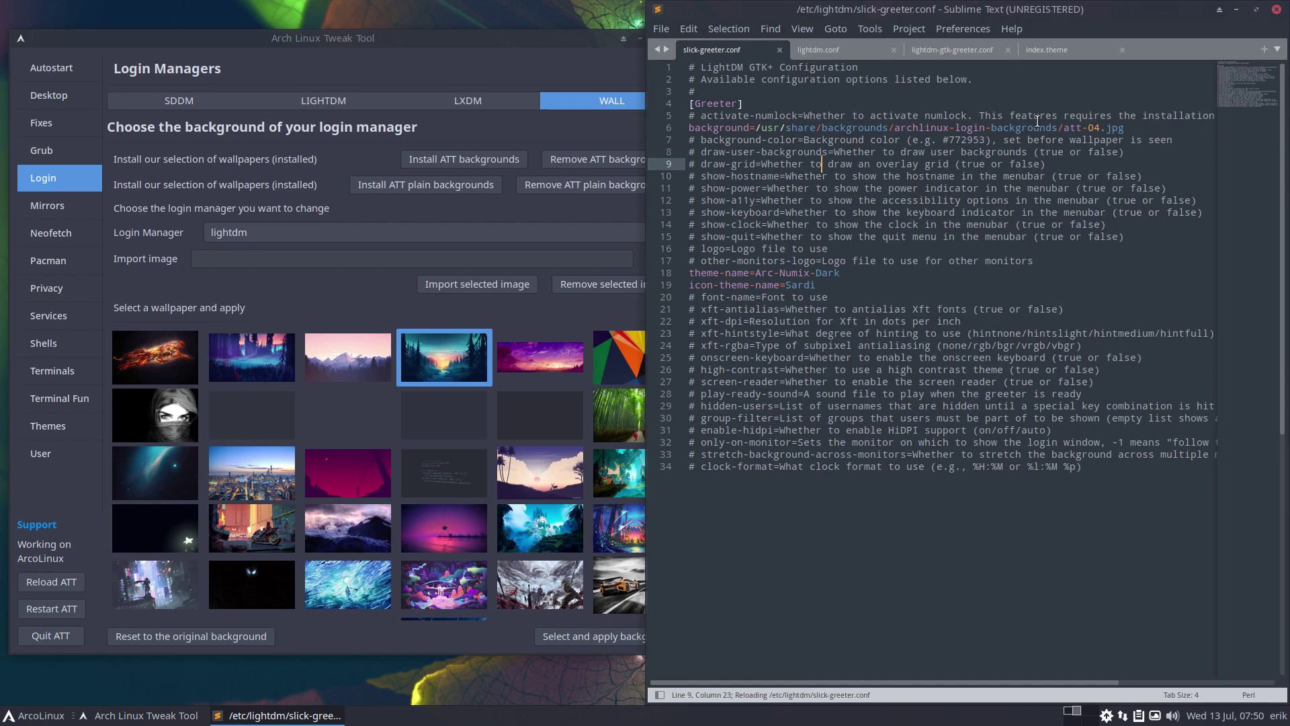
pyautogui.click(363, 102)
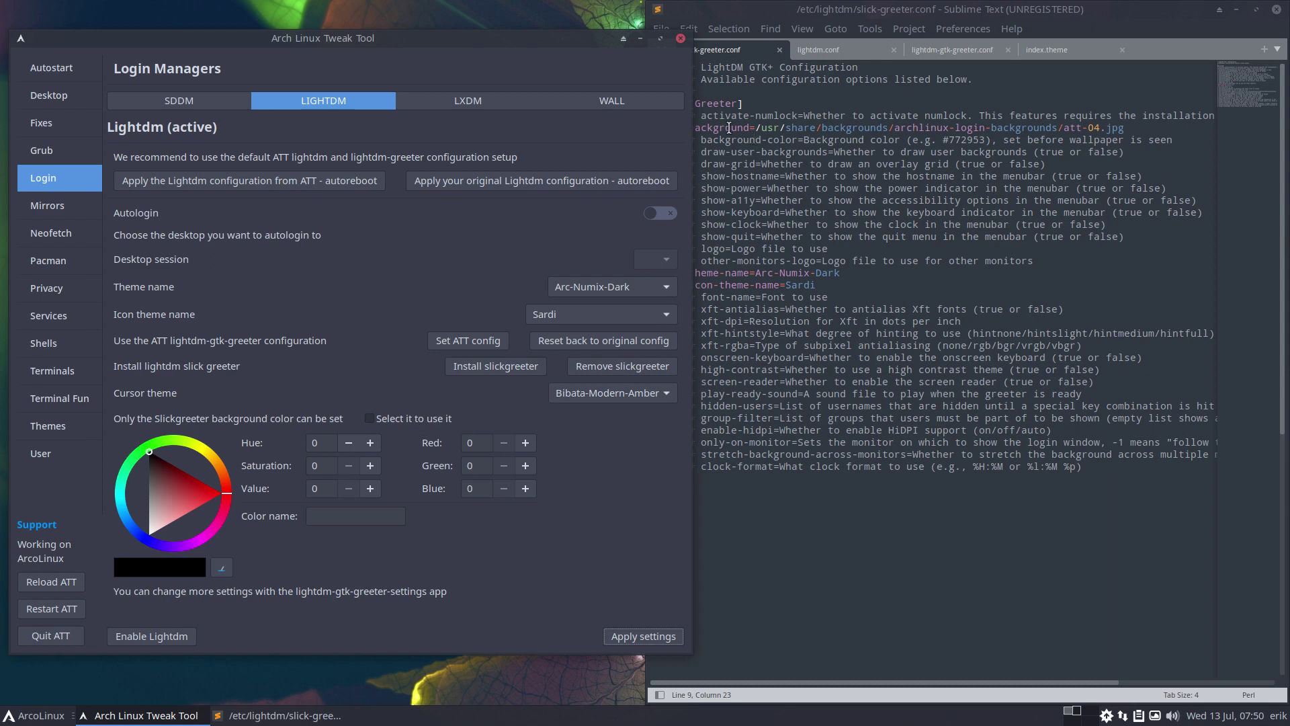
# - Reapply LightDM settings, inspect the commented background line, and select the example colour 772953
pyautogui.click(637, 636)
pyautogui.click(875, 381)
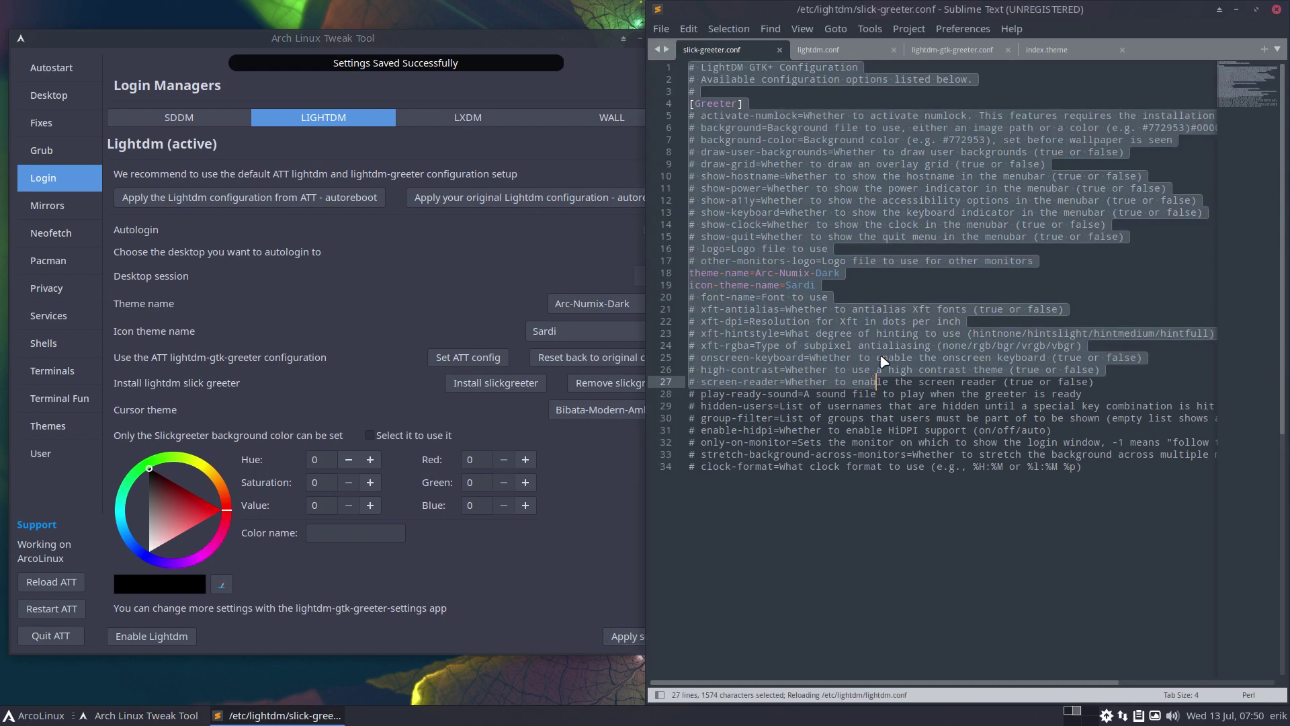
pyautogui.click(888, 189)
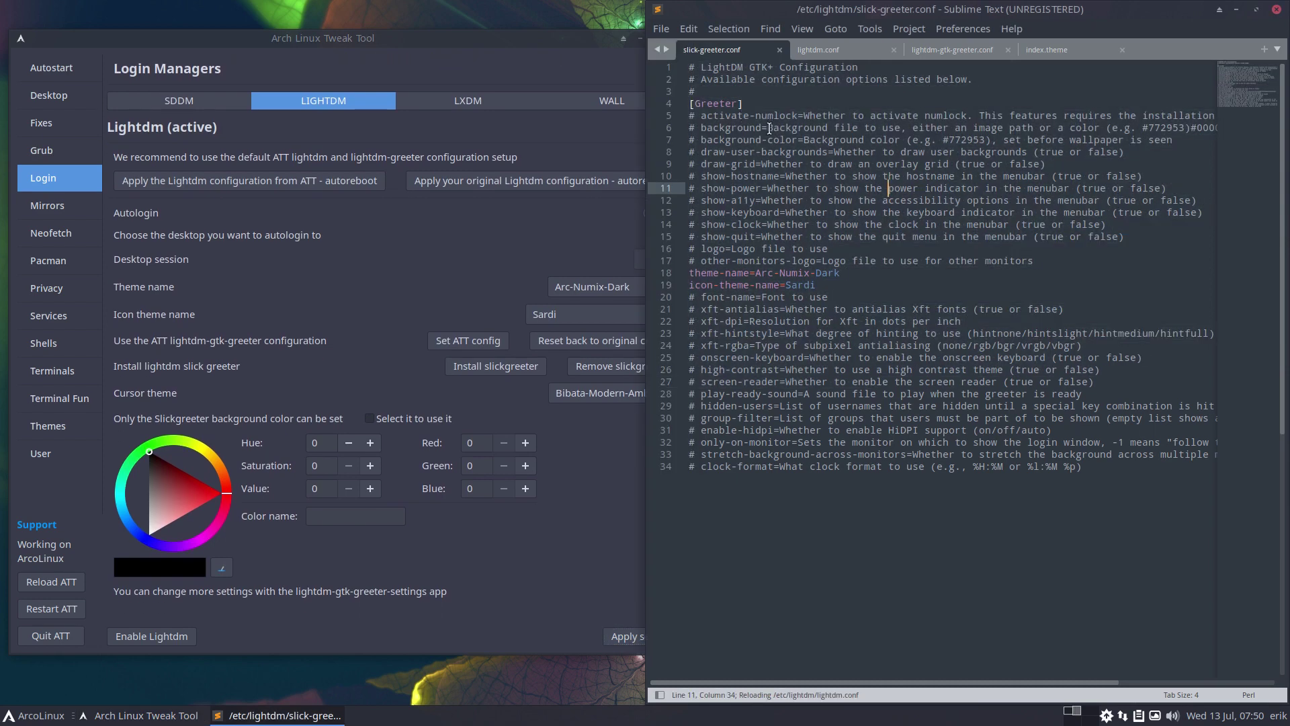
pyautogui.click(770, 128)
pyautogui.tripleClick(854, 128)
pyautogui.click(924, 128)
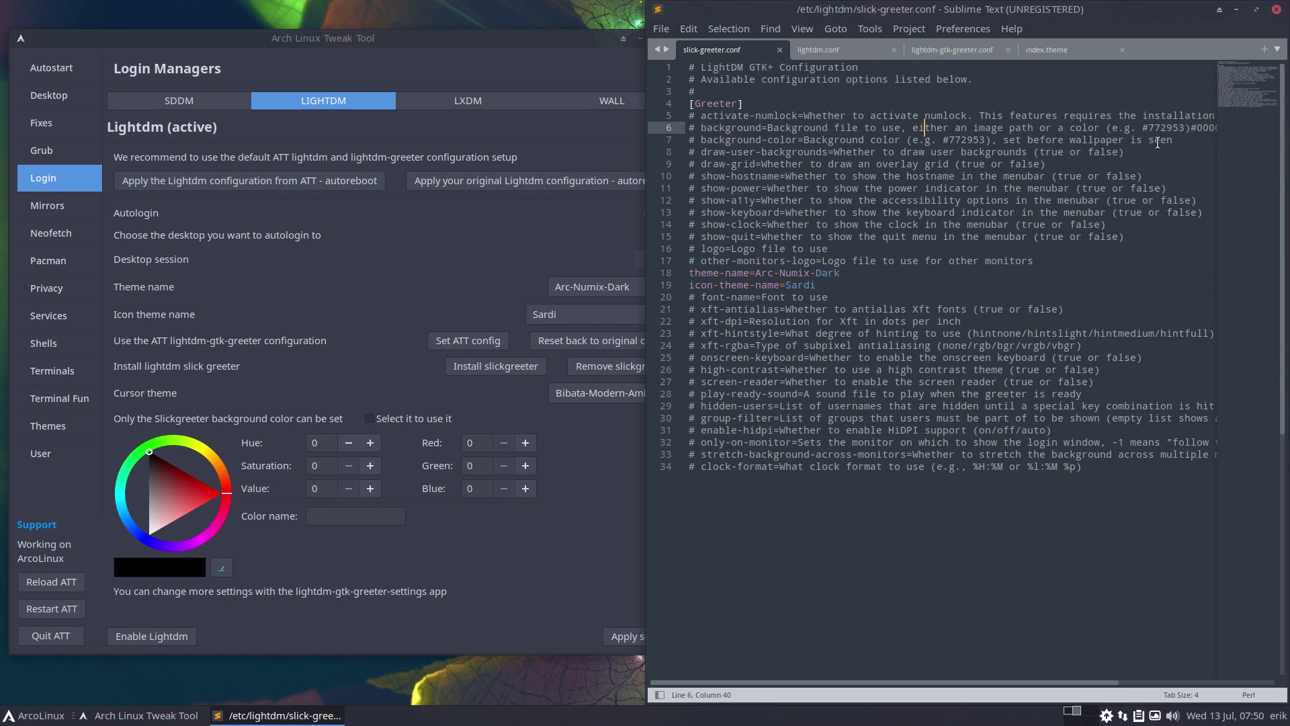
pyautogui.moveTo(1148, 129); pyautogui.dragTo(1185, 129)
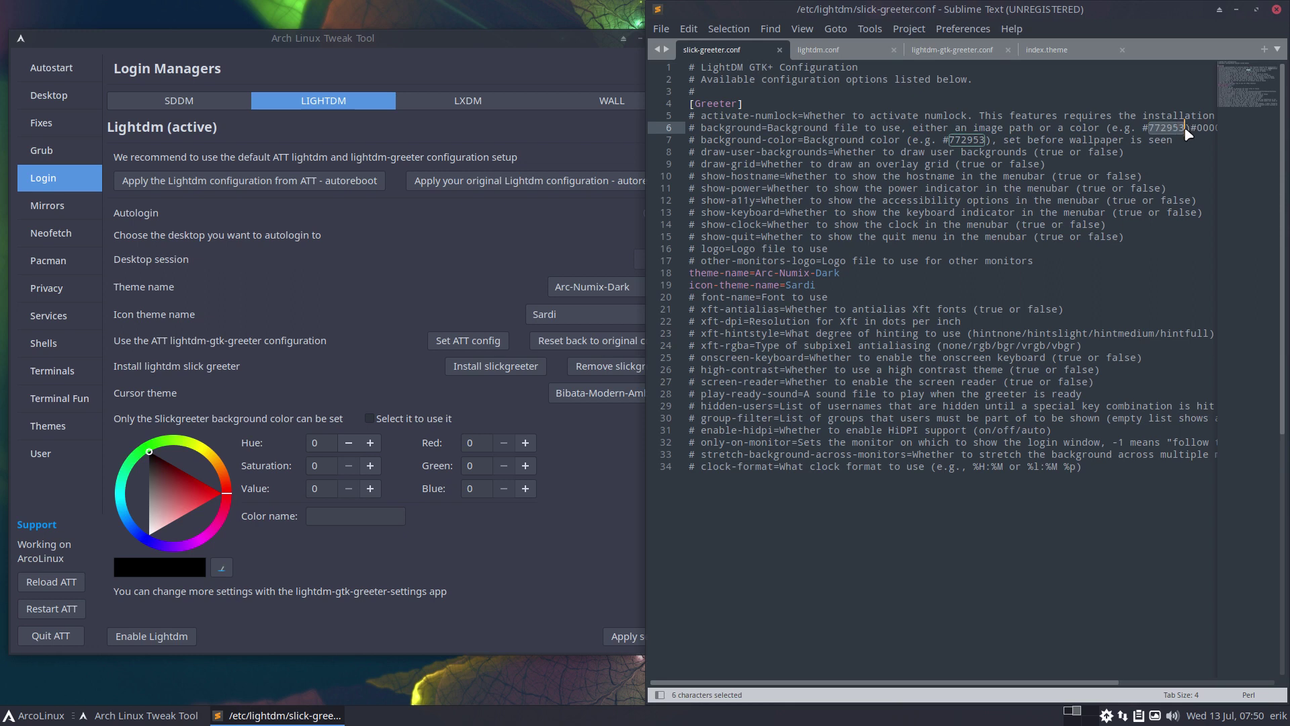
# - Drag in the colour triangle to a dark grey background, RGB 28, 28, 28
pyautogui.click(503, 568)
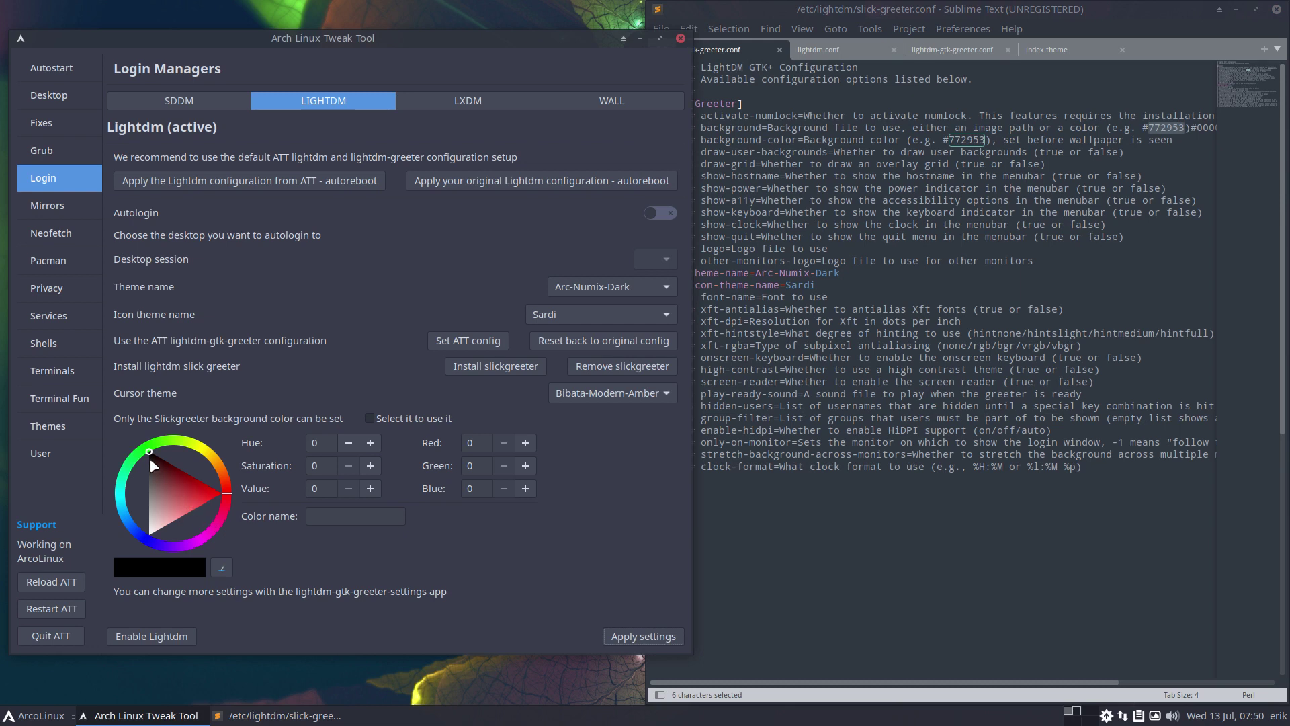
pyautogui.moveTo(169, 492)
pyautogui.mouseDown()
pyautogui.moveTo(168, 510)
pyautogui.moveTo(160, 472)
pyautogui.moveTo(177, 481)
pyautogui.moveTo(158, 509)
pyautogui.moveTo(185, 479)
pyautogui.mouseUp()
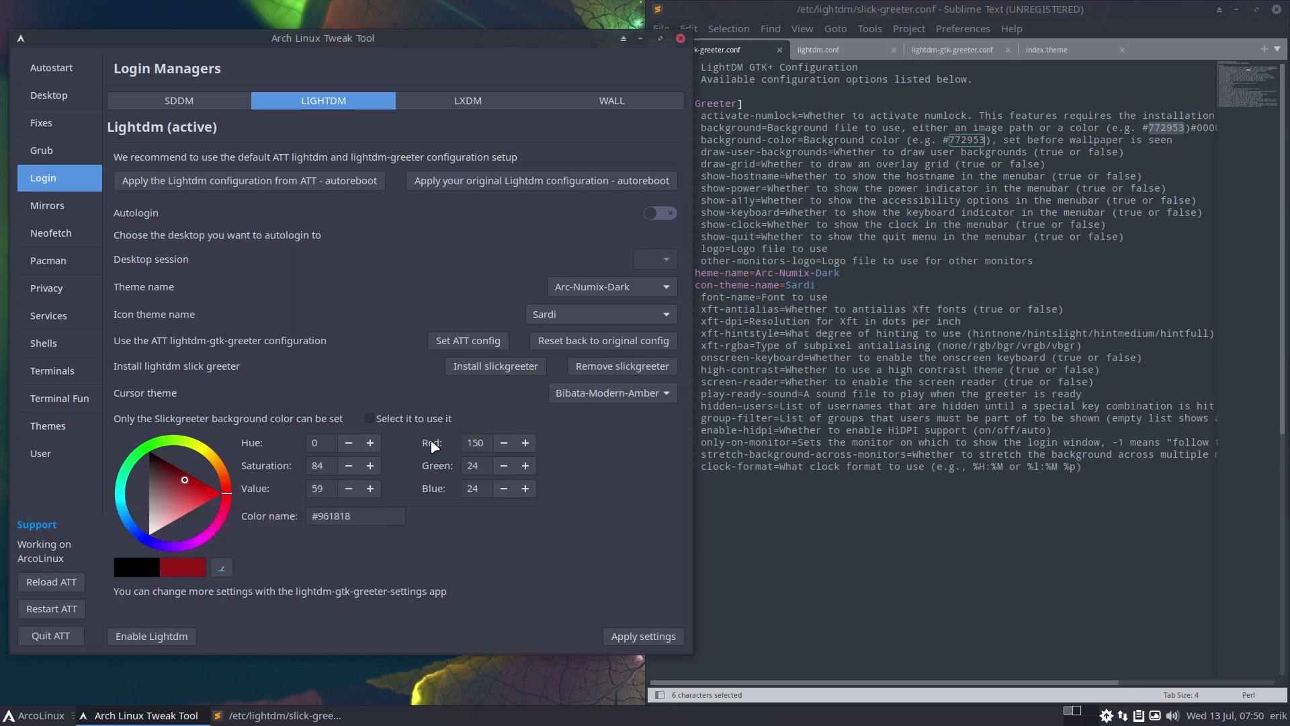
pyautogui.moveTo(328, 515); pyautogui.dragTo(355, 516)
pyautogui.moveTo(184, 480)
pyautogui.mouseDown()
pyautogui.moveTo(156, 486)
pyautogui.moveTo(169, 475)
pyautogui.moveTo(202, 498)
pyautogui.moveTo(218, 467)
pyautogui.moveTo(159, 441)
pyautogui.moveTo(120, 474)
pyautogui.moveTo(185, 502)
pyautogui.mouseUp()
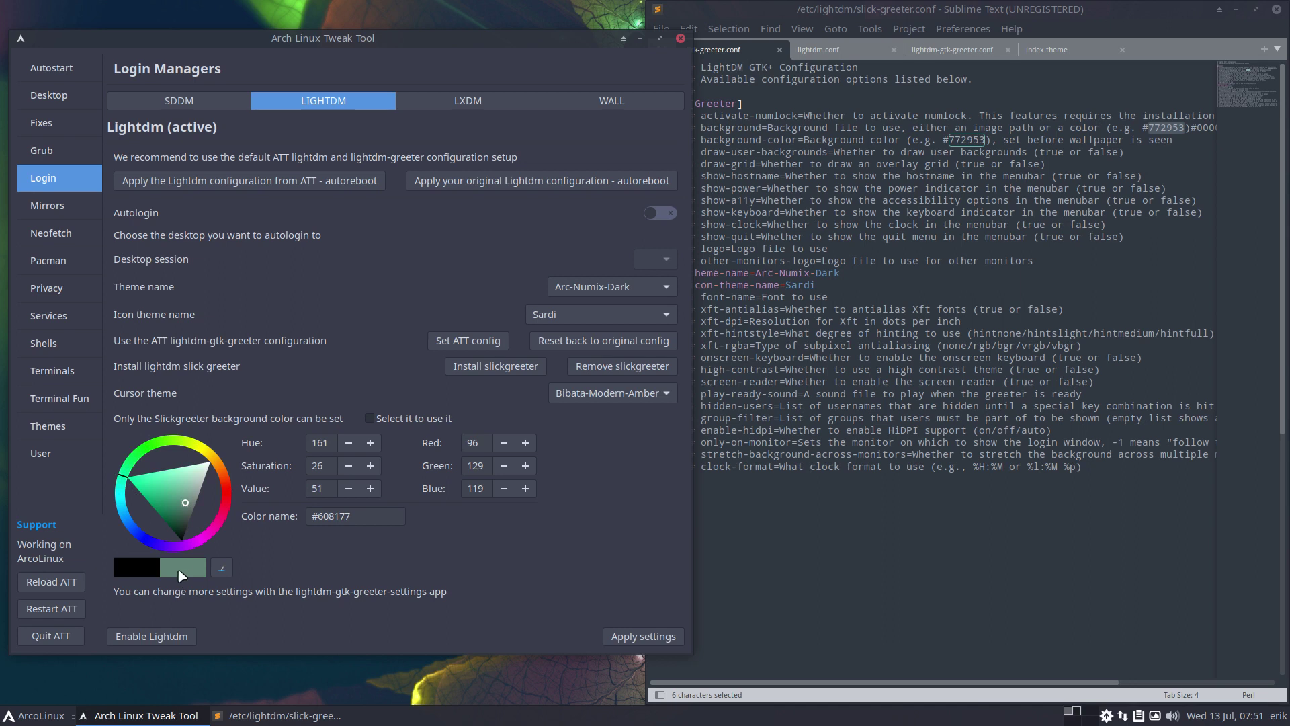
pyautogui.moveTo(188, 510); pyautogui.dragTo(186, 531)
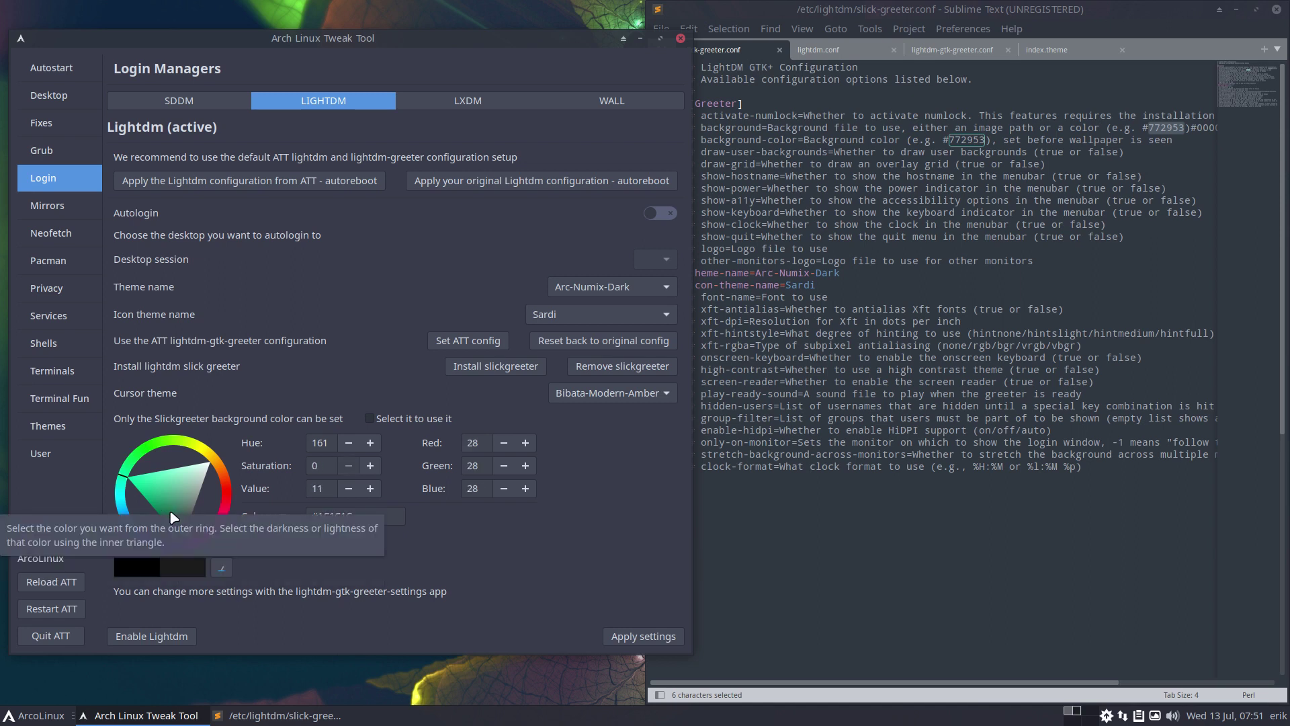
# - Try near-black, dark green and black shades, and paste a new hex colour value
pyautogui.click(181, 531)
pyautogui.moveTo(180, 530)
pyautogui.mouseDown()
pyautogui.moveTo(183, 518)
pyautogui.moveTo(183, 539)
pyautogui.mouseUp()
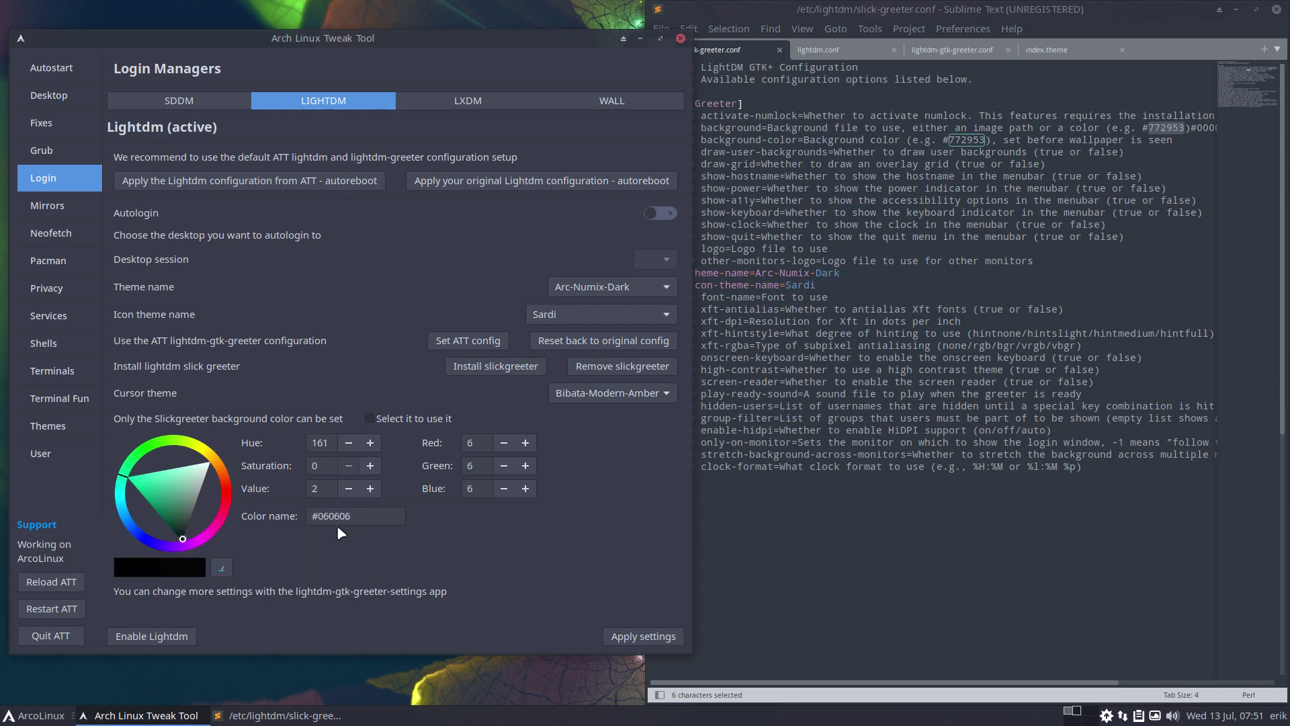
pyautogui.moveTo(360, 517); pyautogui.dragTo(308, 518)
pyautogui.click(180, 523)
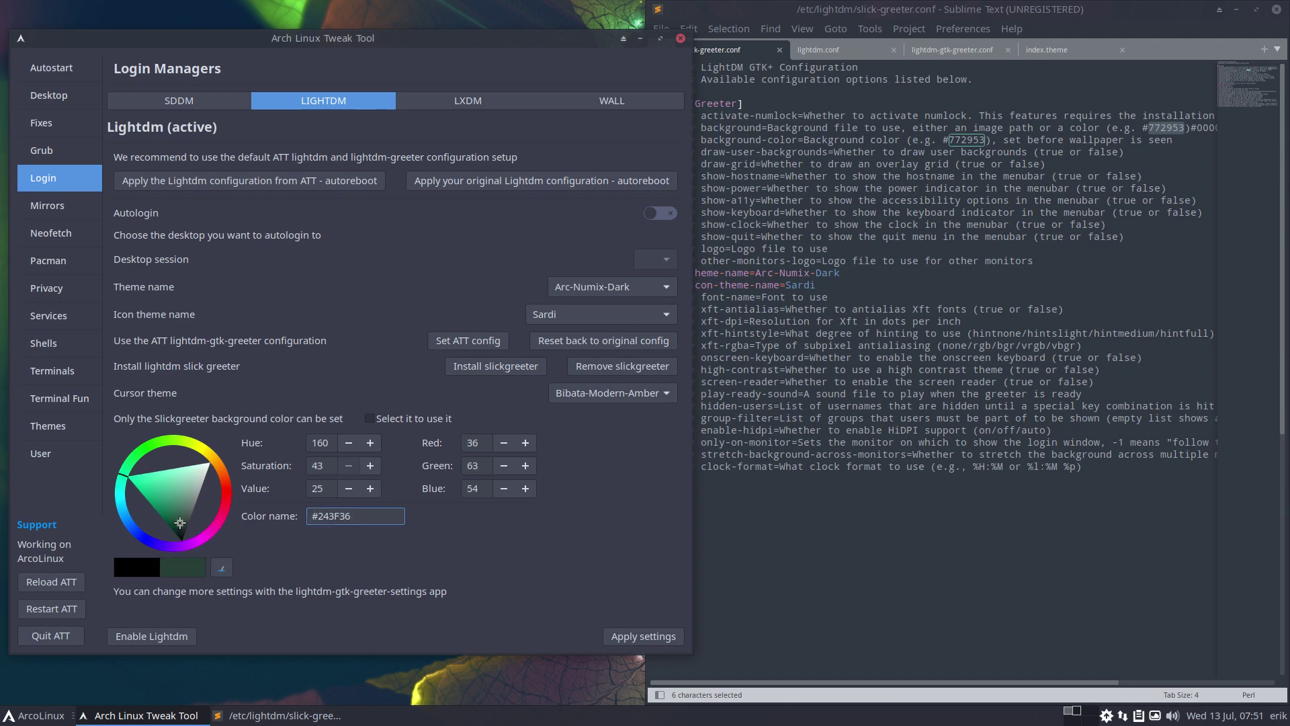
pyautogui.moveTo(188, 511); pyautogui.dragTo(181, 541)
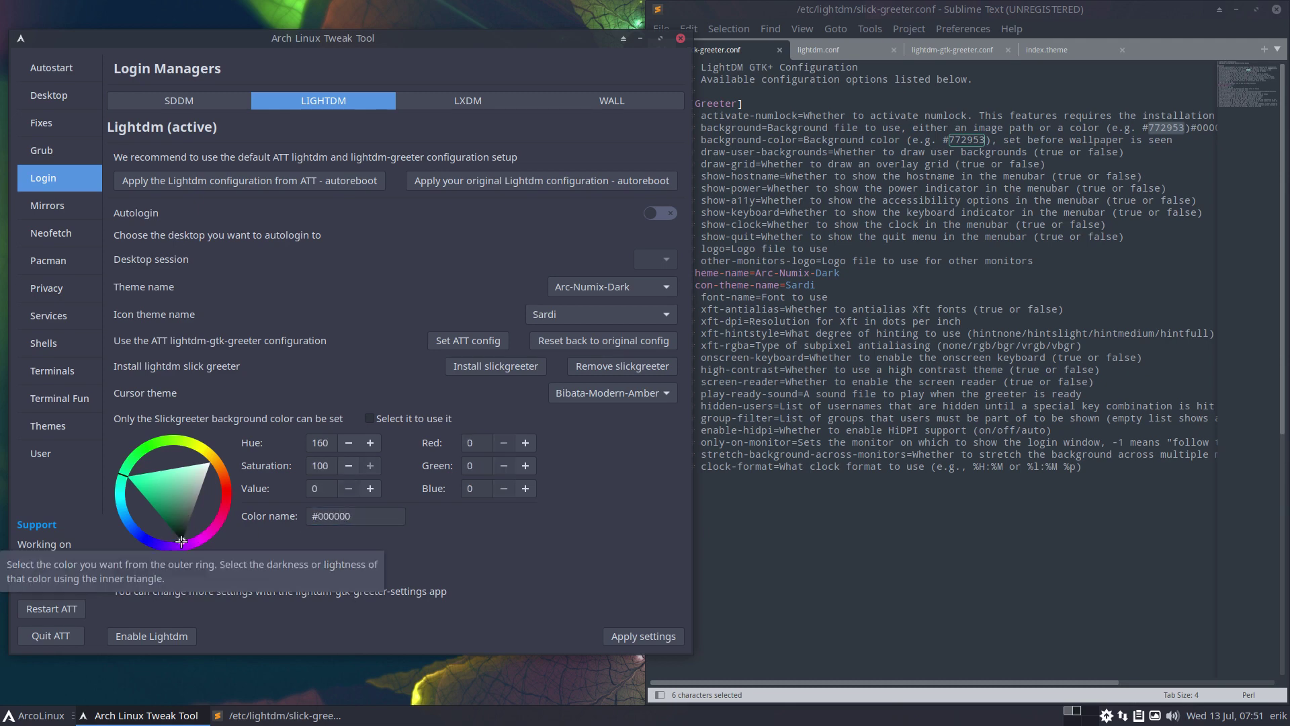
pyautogui.moveTo(316, 517); pyautogui.dragTo(354, 519)
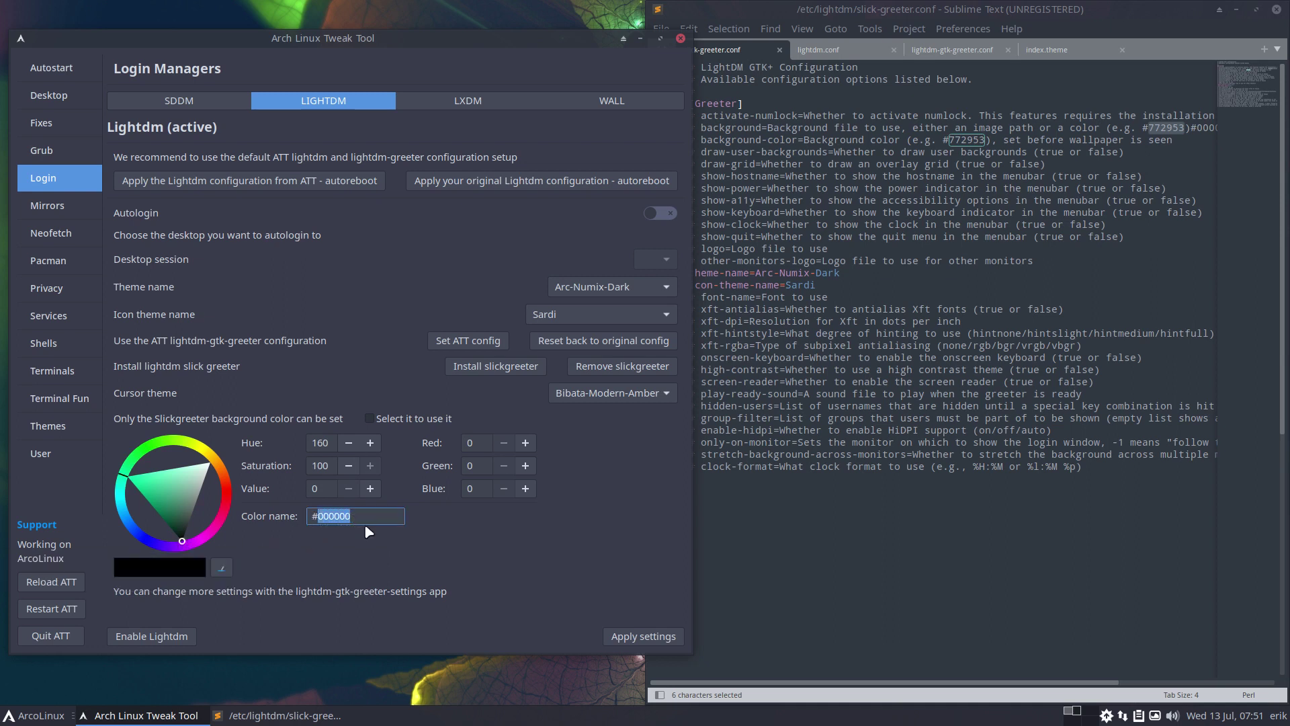
pyautogui.write('FFADAD')
pyautogui.press('Return')
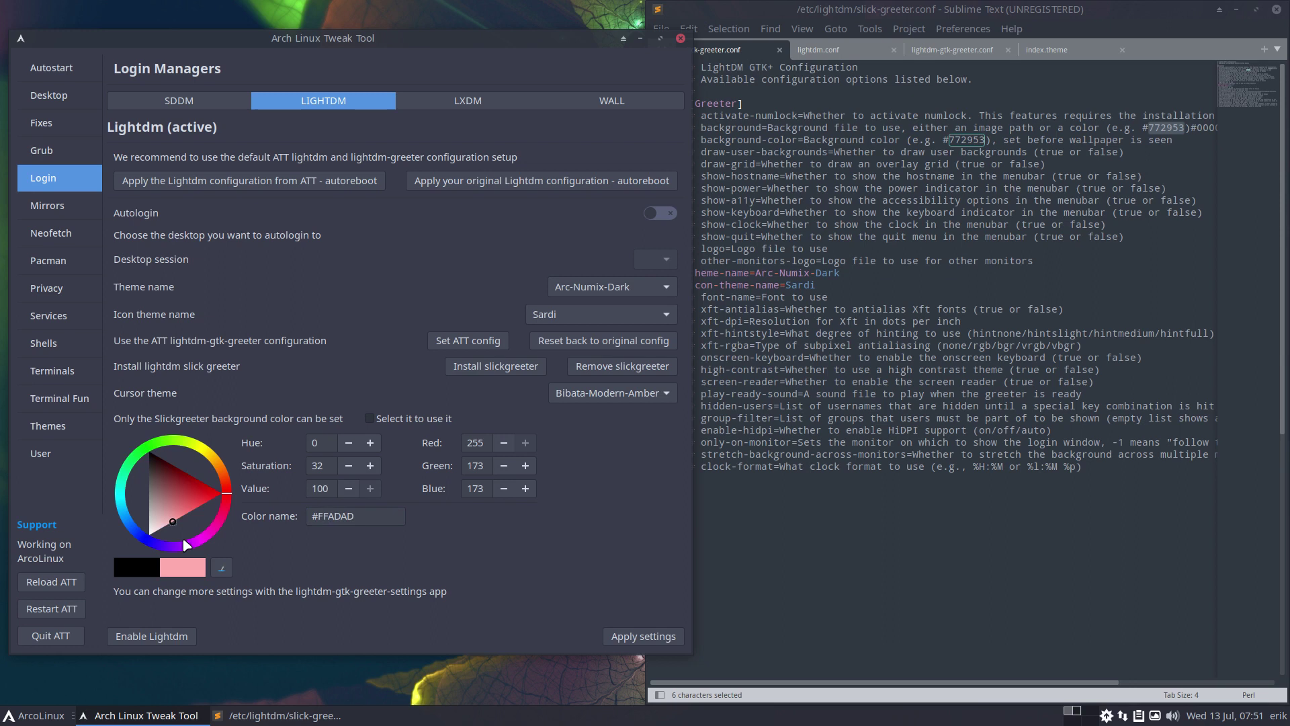
# - Drag the colour from white down to a medium grey, #696969
pyautogui.moveTo(154, 535); pyautogui.dragTo(146, 538)
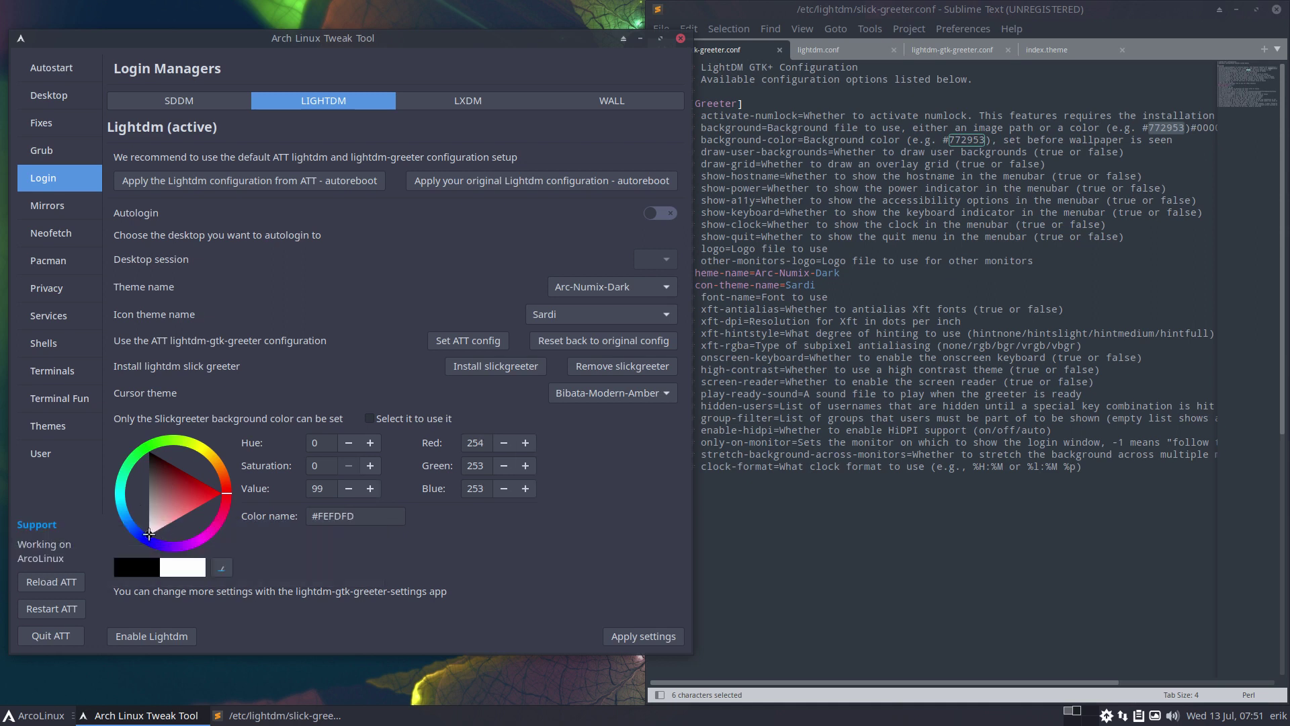
pyautogui.moveTo(151, 536); pyautogui.dragTo(149, 527)
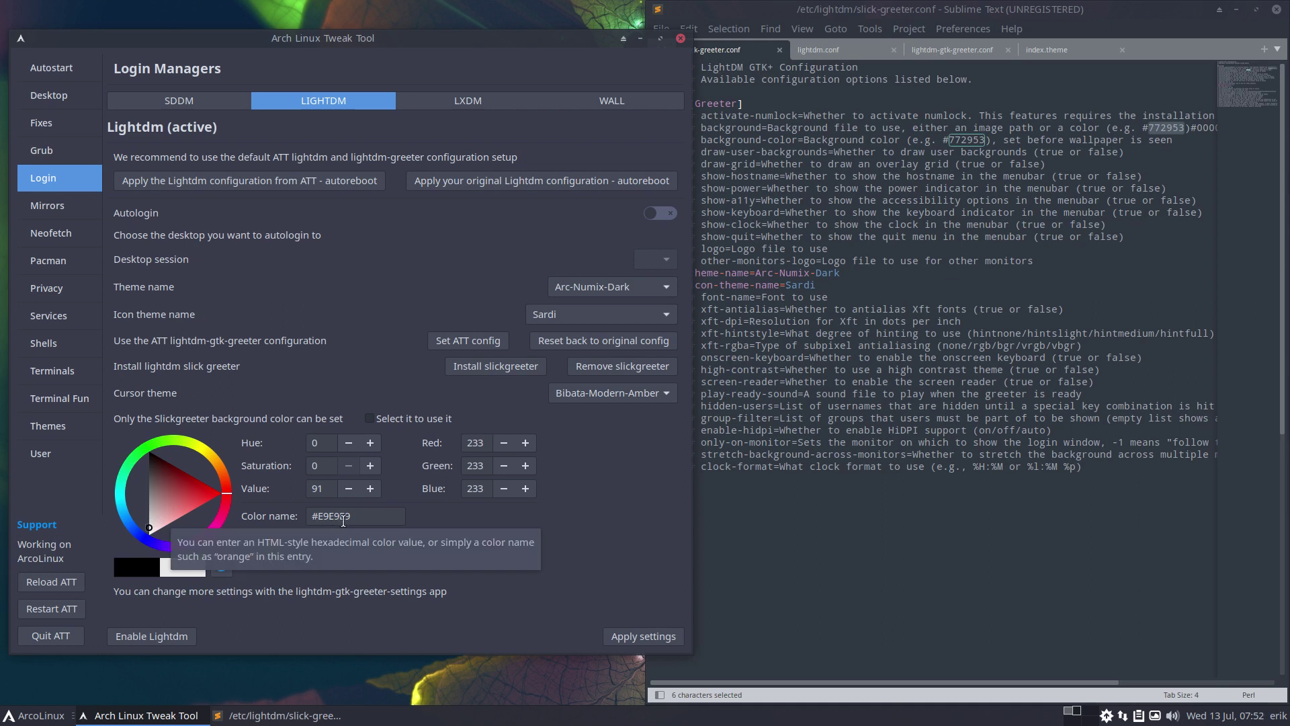
pyautogui.moveTo(149, 531); pyautogui.dragTo(150, 516)
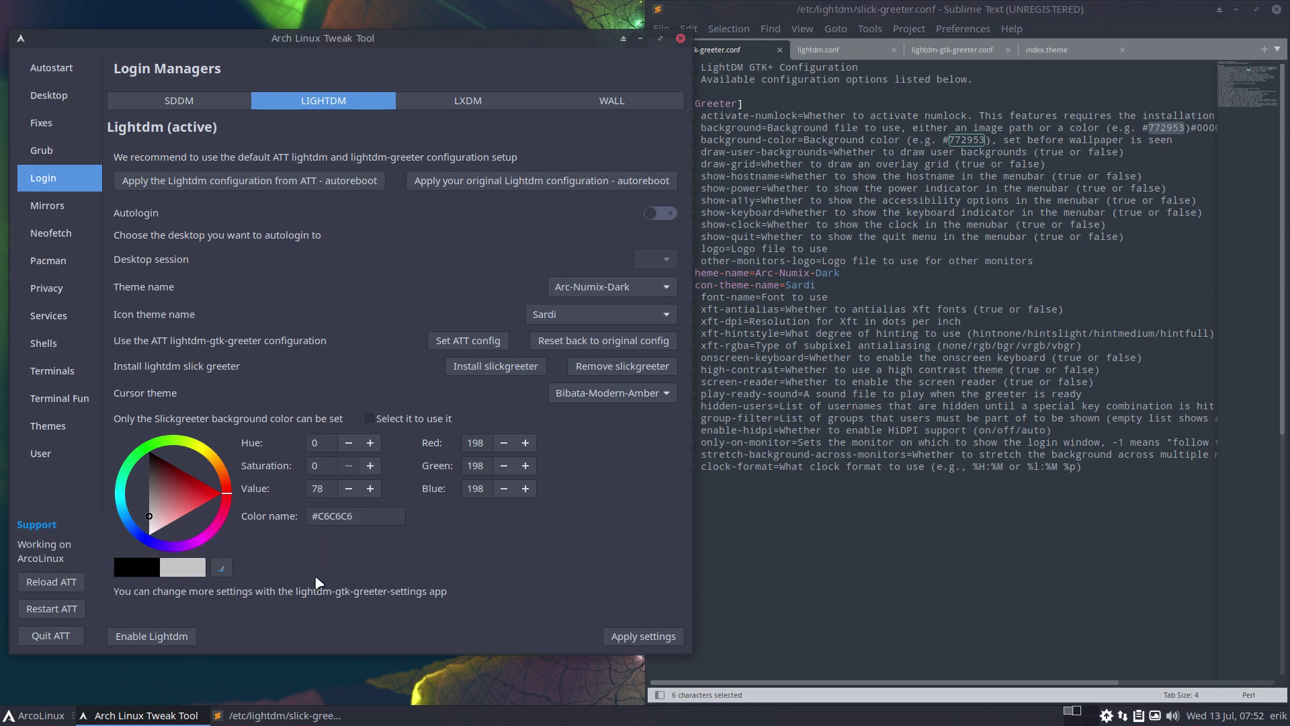
pyautogui.click(149, 514)
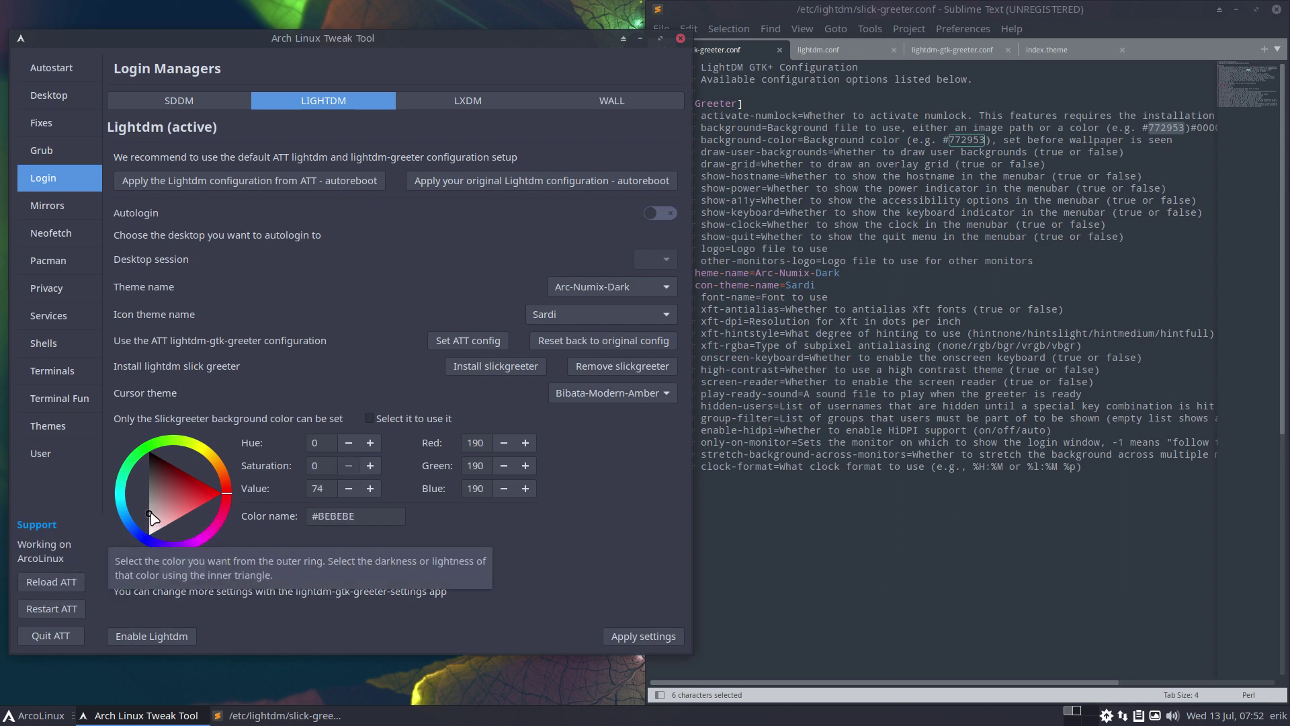
pyautogui.moveTo(149, 514); pyautogui.dragTo(149, 485)
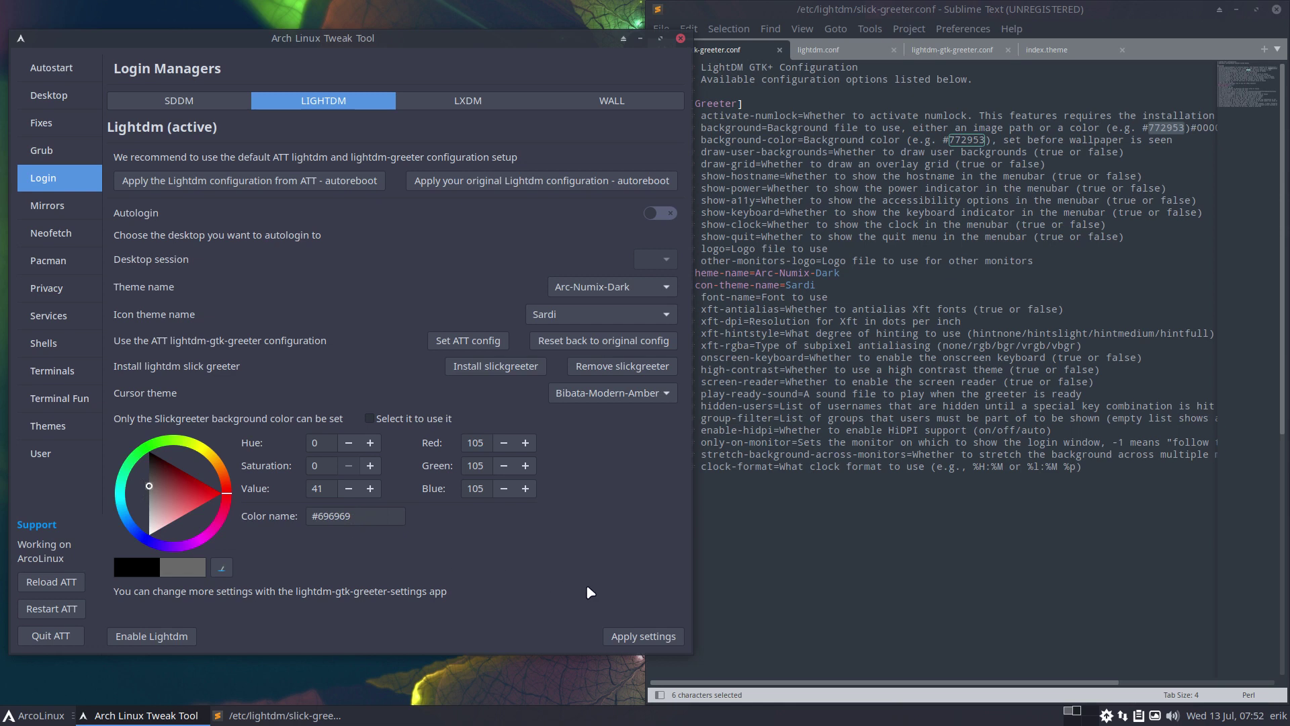
# - Enable the background colour option and apply, so slick-greeter.conf shows background=#696969
pyautogui.click(635, 637)
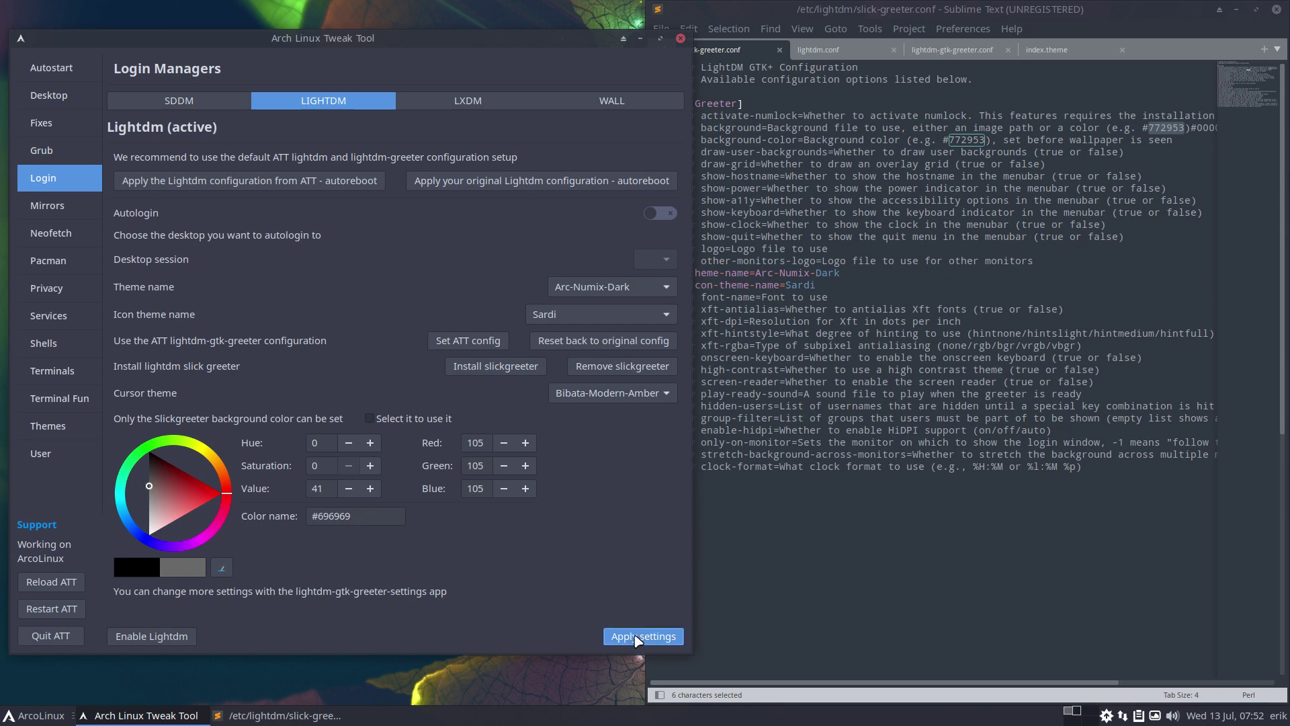
pyautogui.click(832, 334)
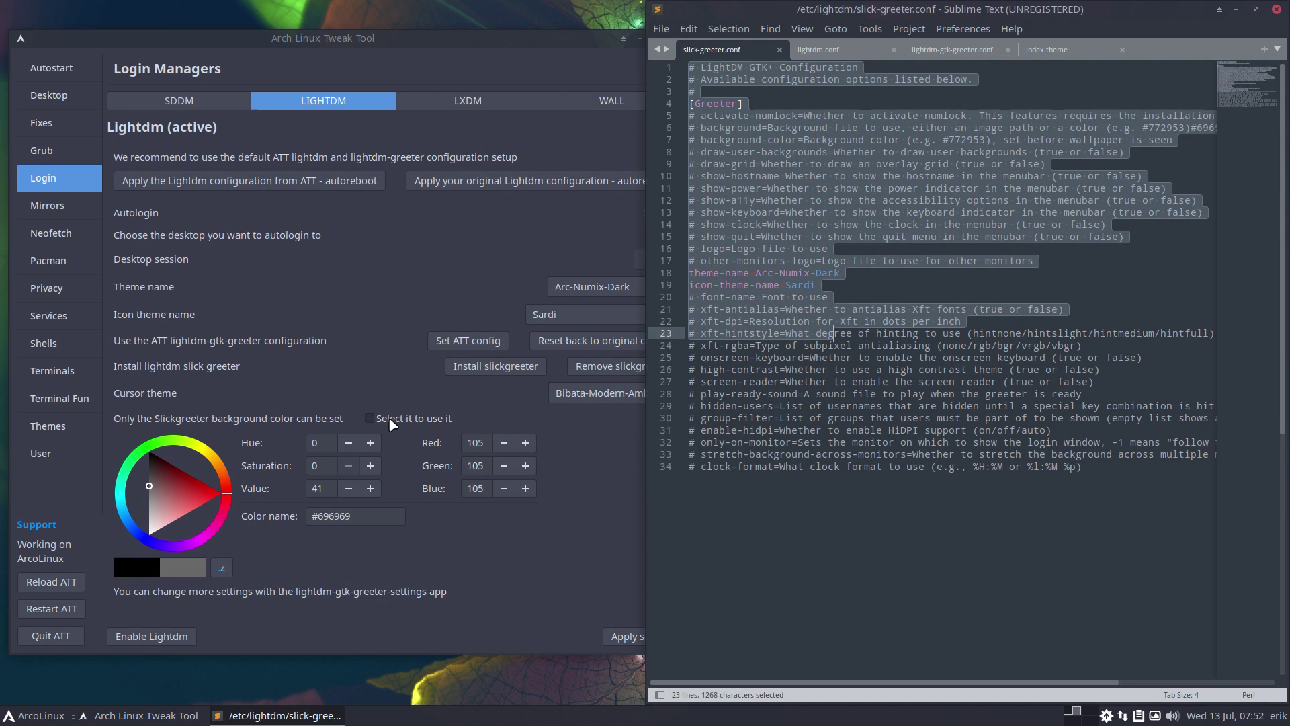
pyautogui.click(393, 424)
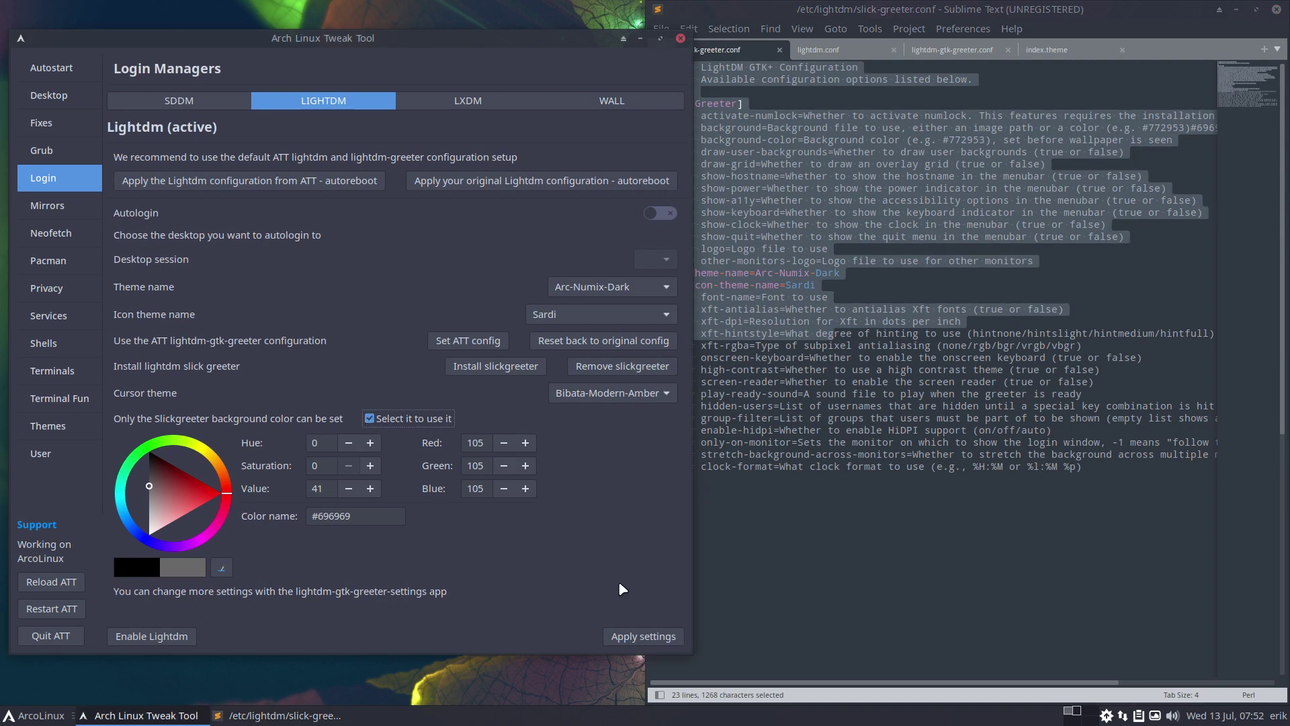
pyautogui.click(642, 638)
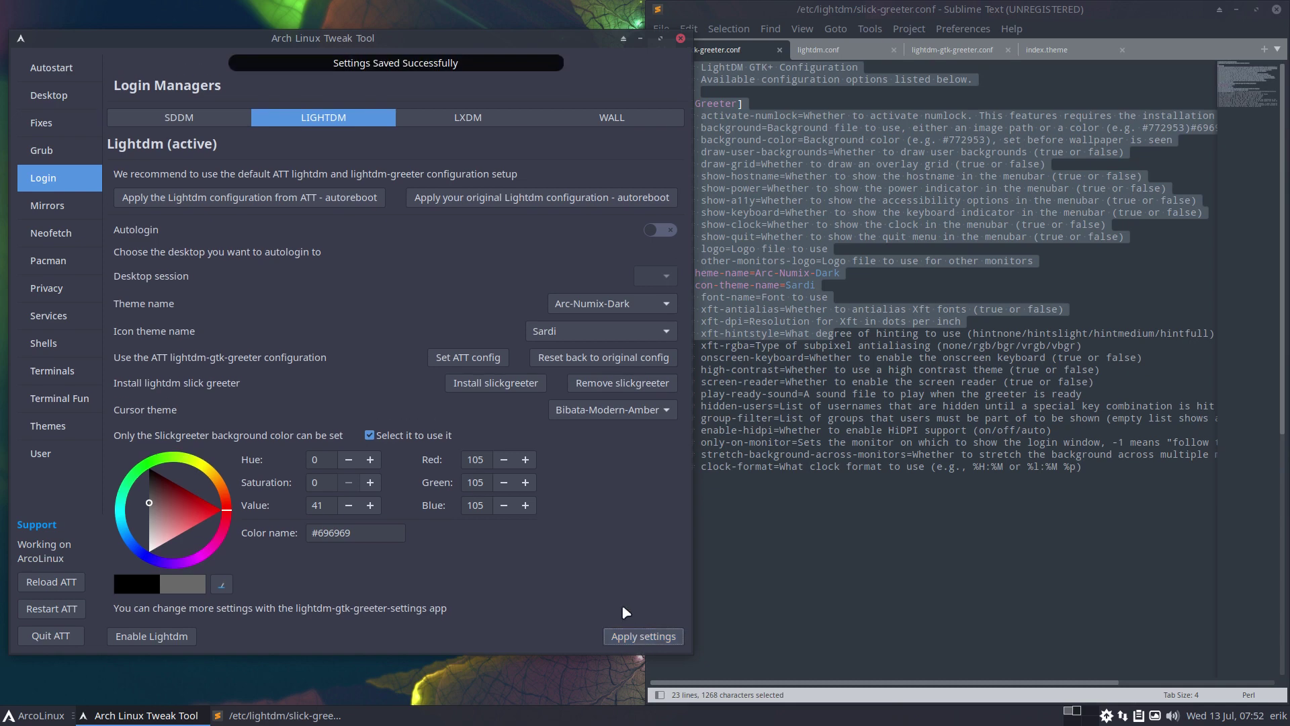
pyautogui.click(925, 524)
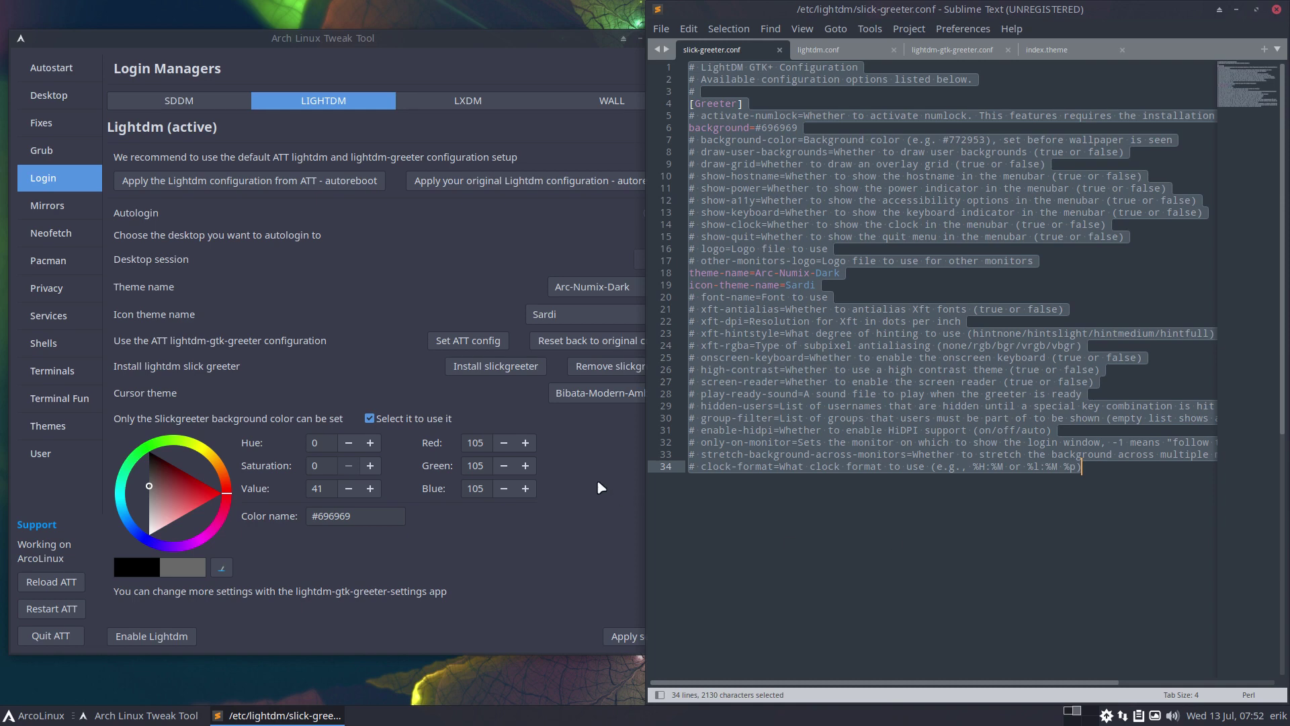
pyautogui.click(799, 510)
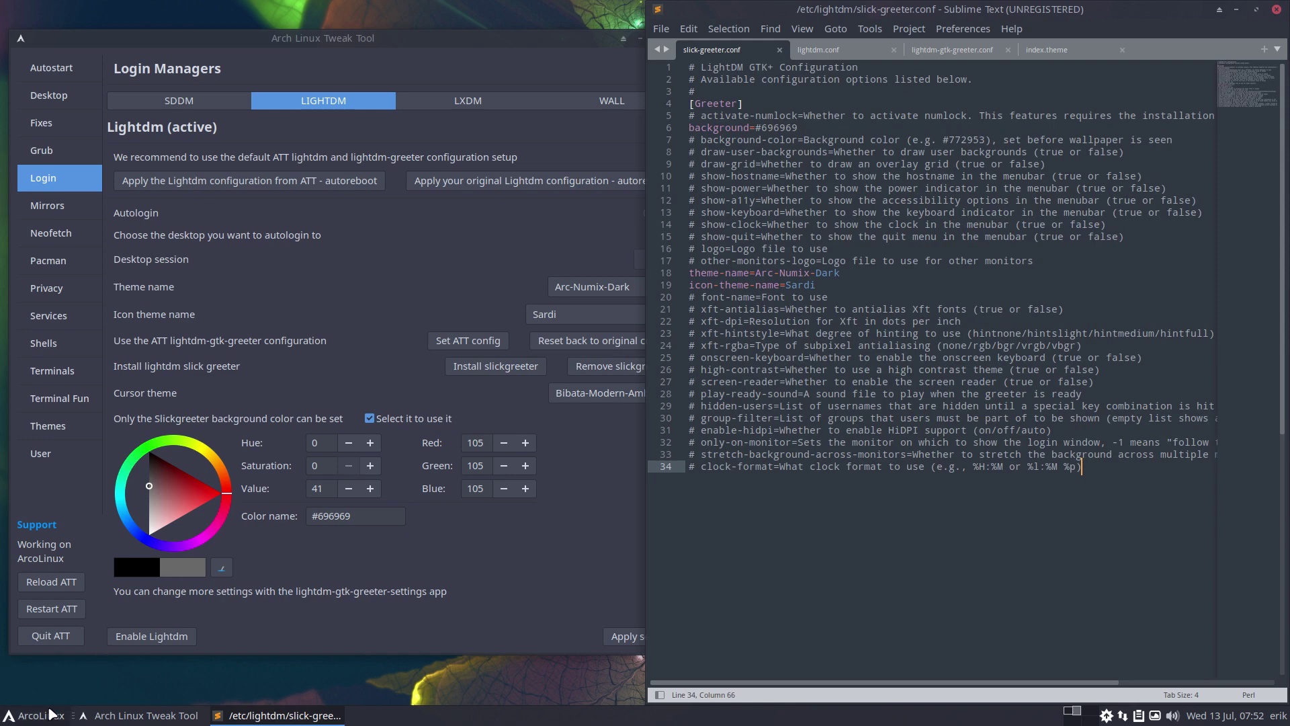
# - Quit the tweak tool, log out, and log back in with the account password at the forest-wallpaper greeter
pyautogui.click(52, 636)
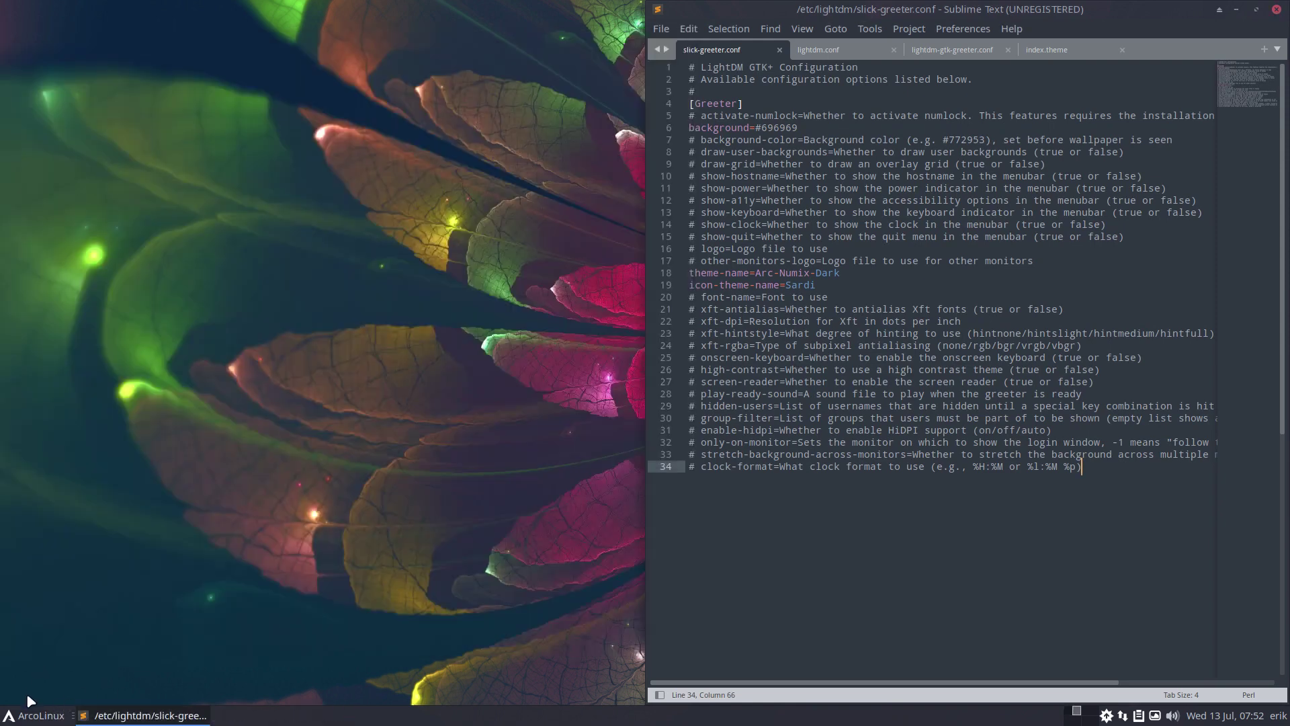
pyautogui.click(34, 715)
pyautogui.click(100, 689)
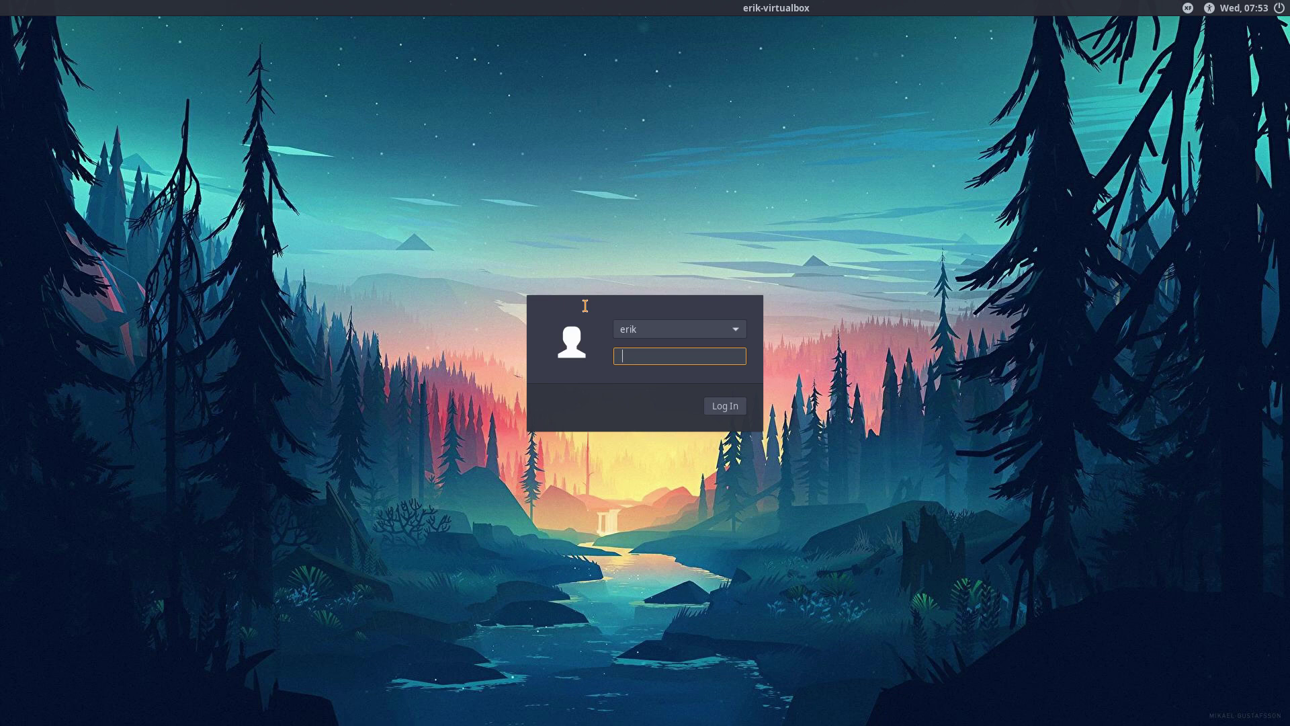
pyautogui.write('****')
pyautogui.press('Return')
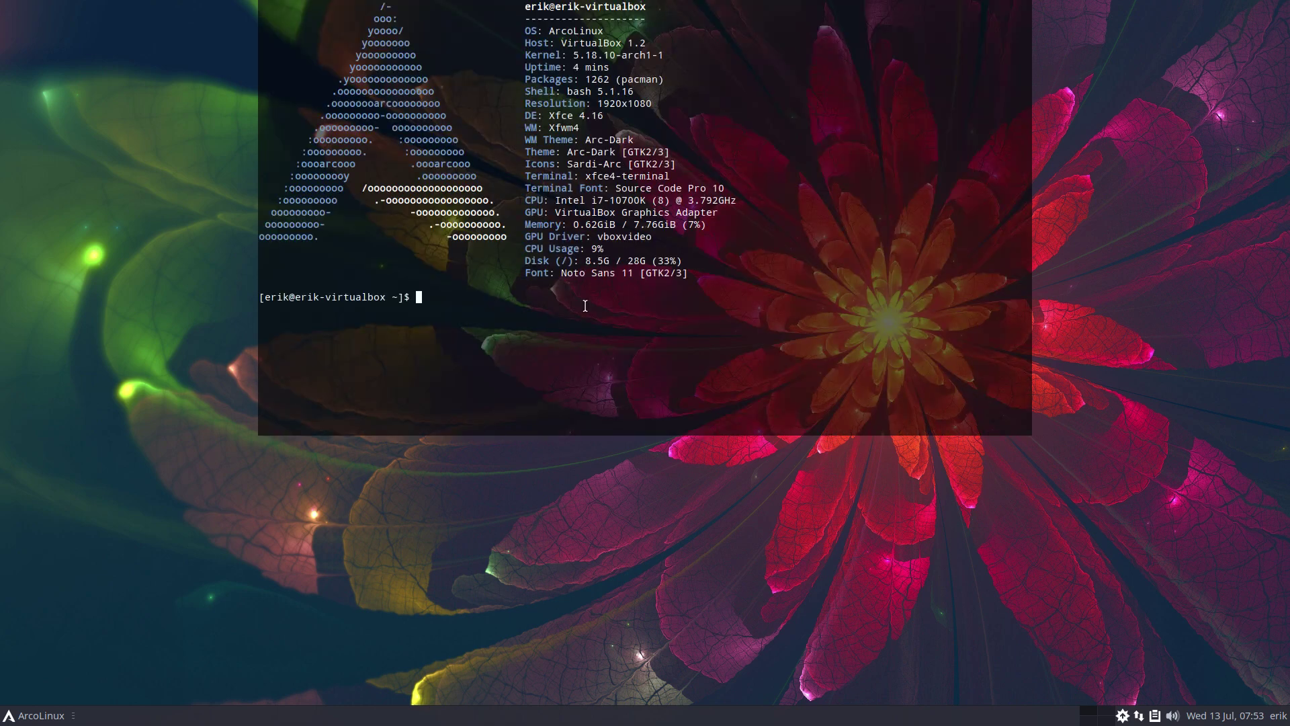
# - Authenticate to launch the tweak tool and install lightdm-slick-greeter from Login > LIGHTDM
pyautogui.write('****')
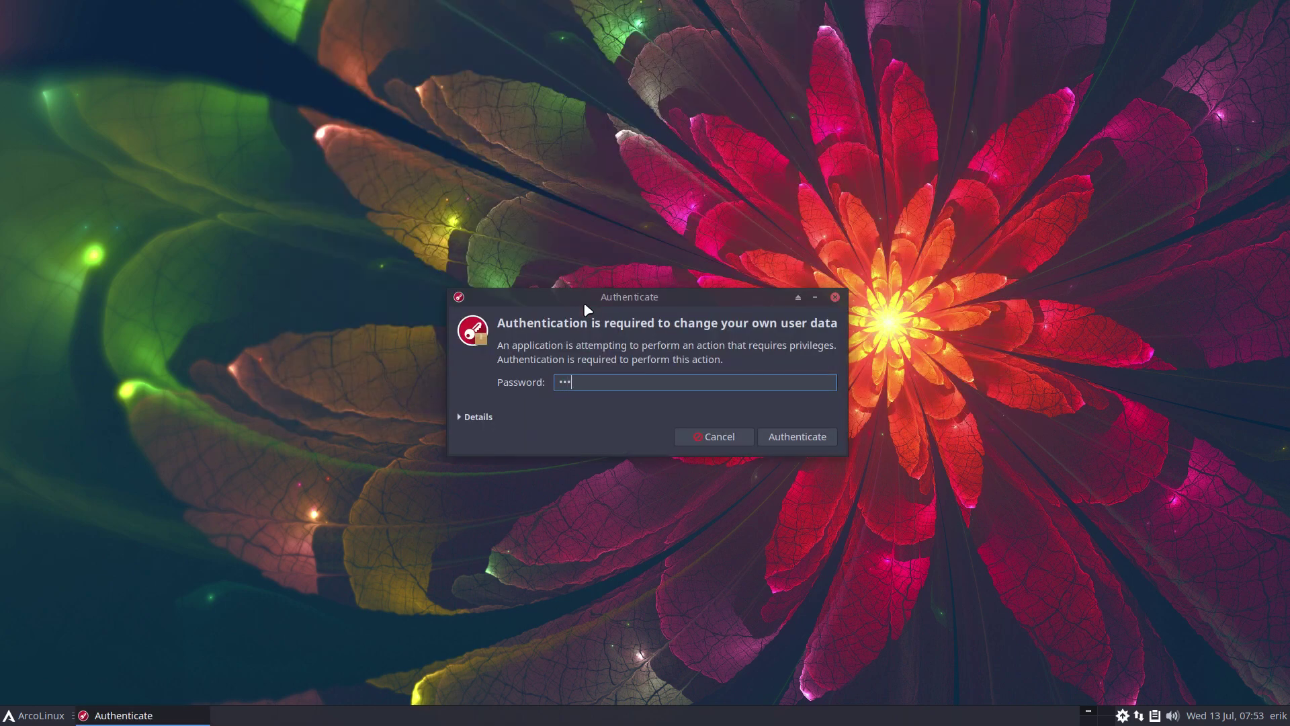
pyautogui.press('Return')
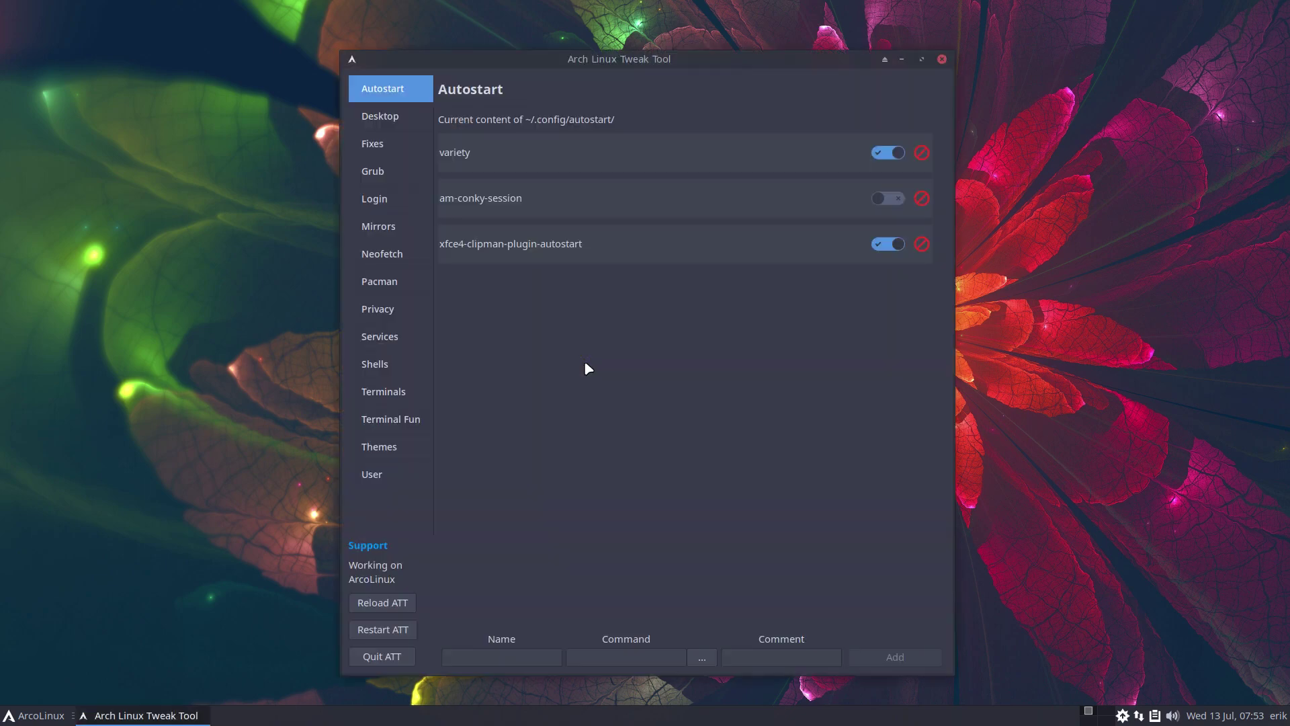
pyautogui.click(371, 201)
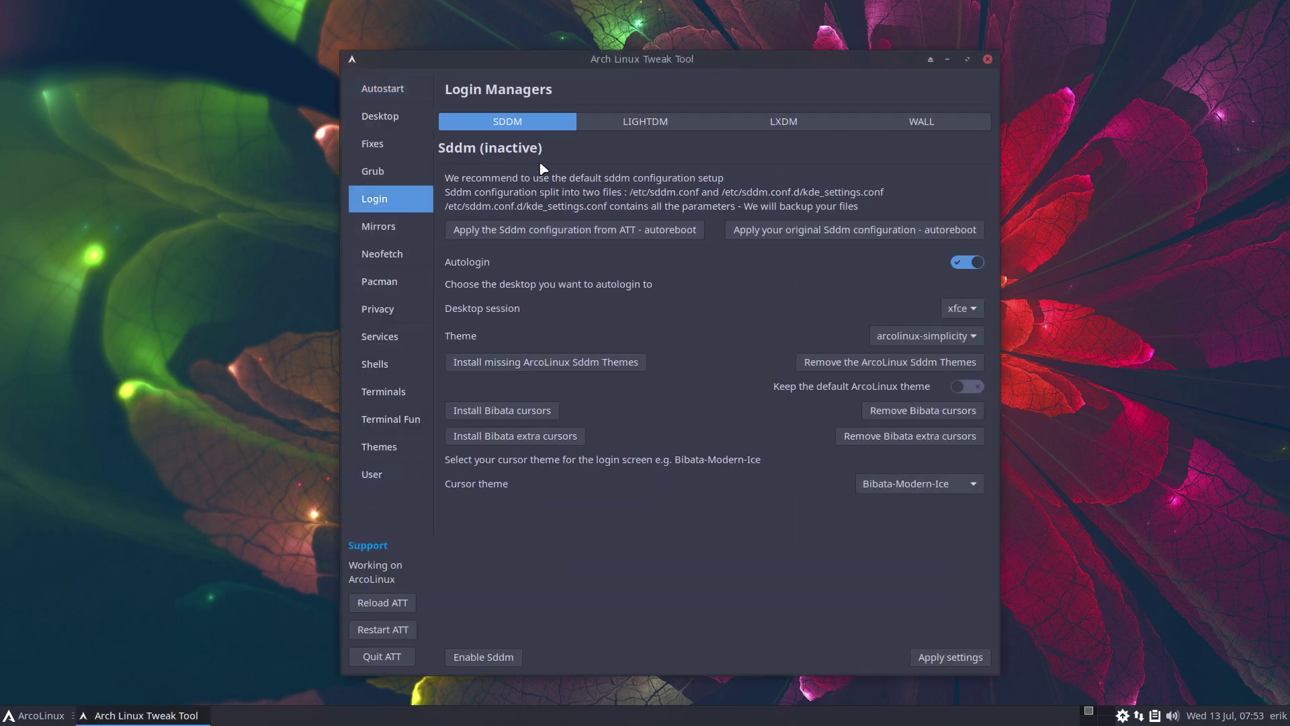
pyautogui.click(615, 122)
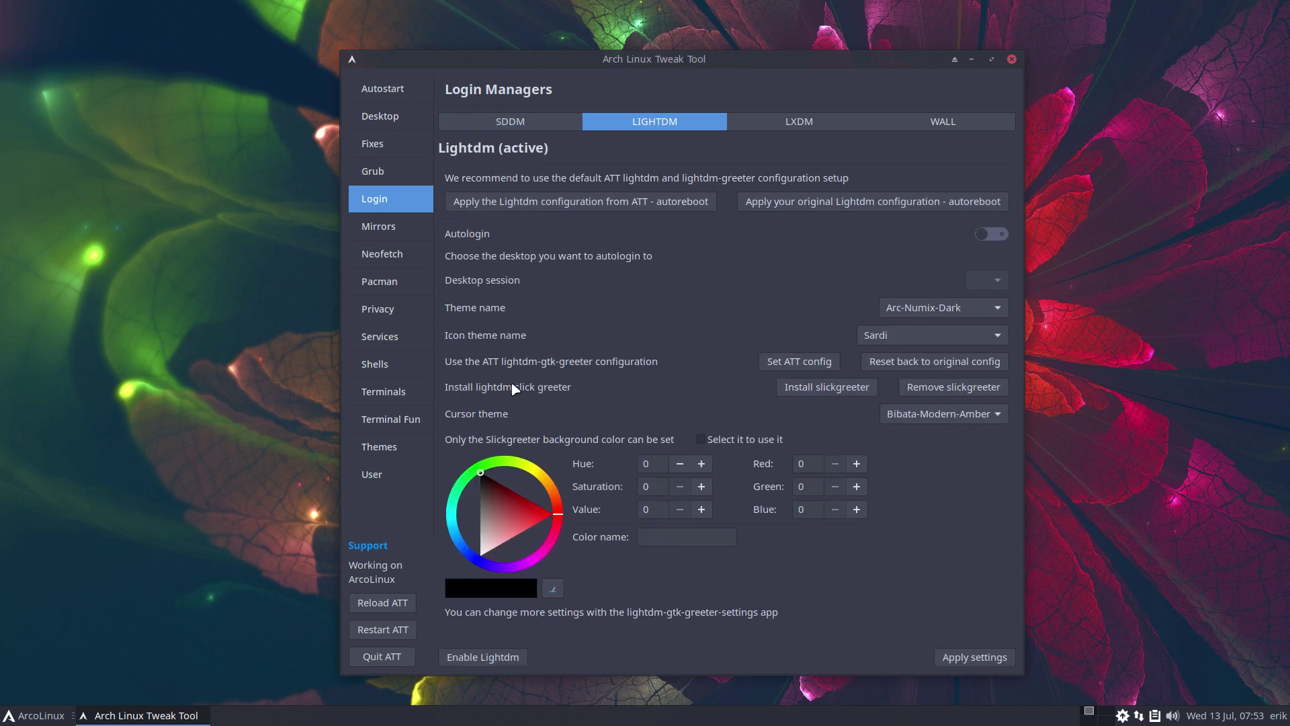
pyautogui.click(806, 387)
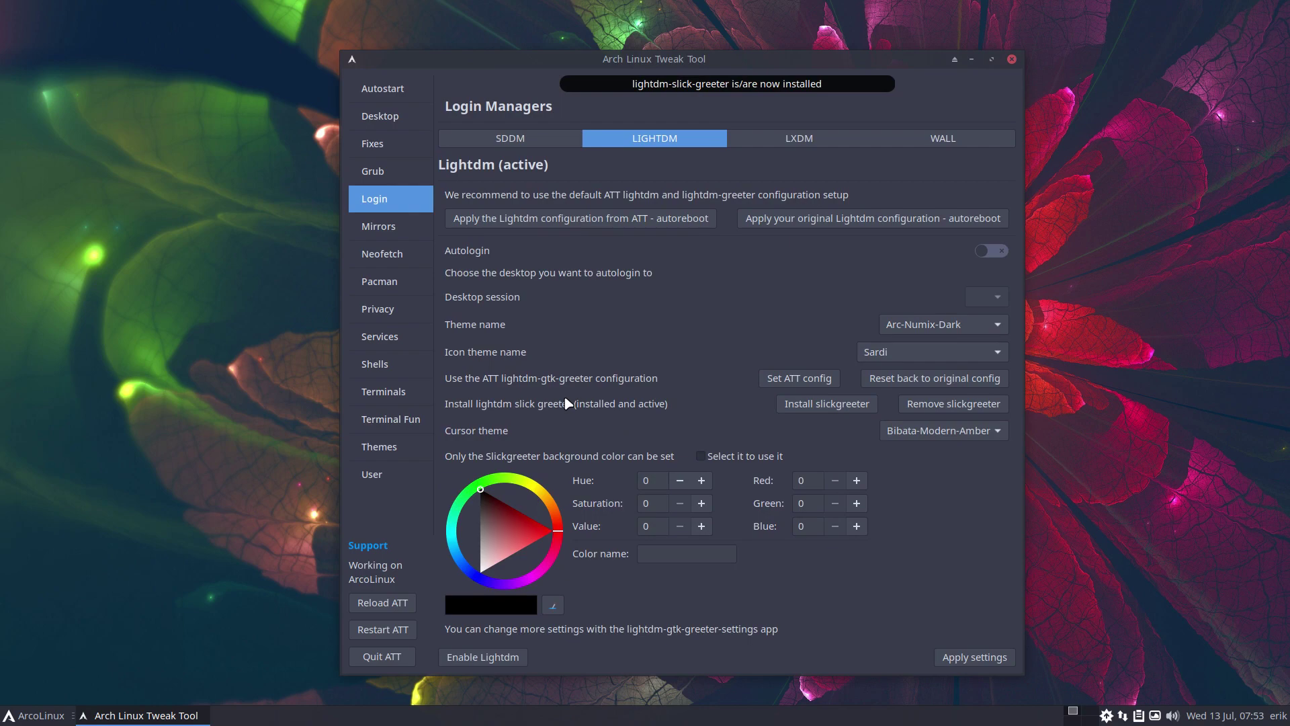
# - Quit the tweak tool, log out, and enter the password at the plain grey slick greeter
pyautogui.click(382, 656)
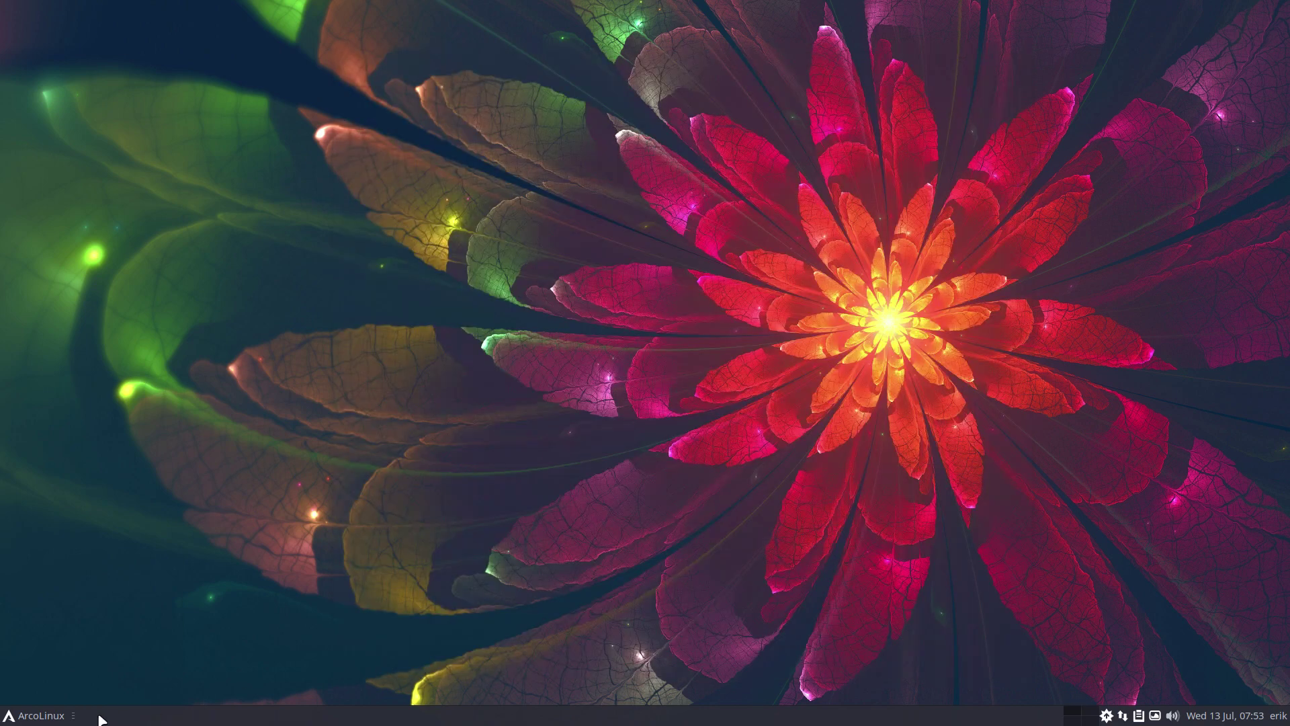
pyautogui.click(59, 720)
pyautogui.click(94, 692)
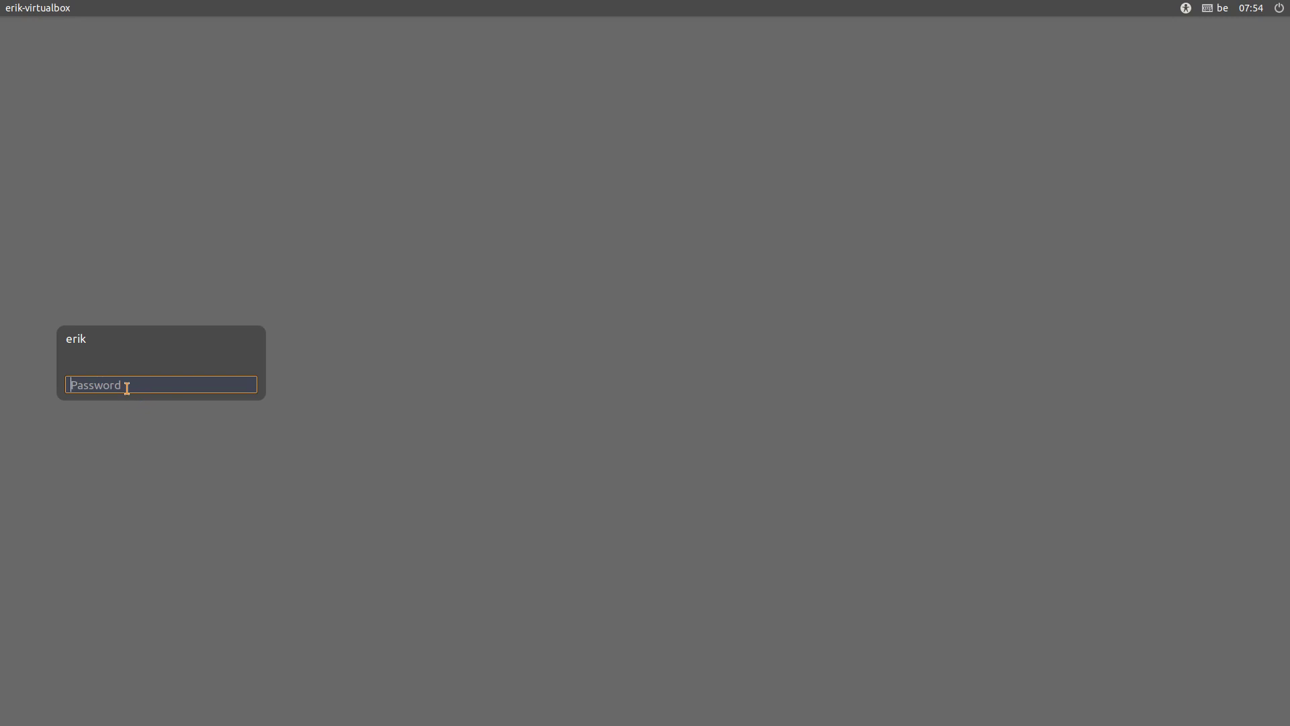
pyautogui.write('••••')
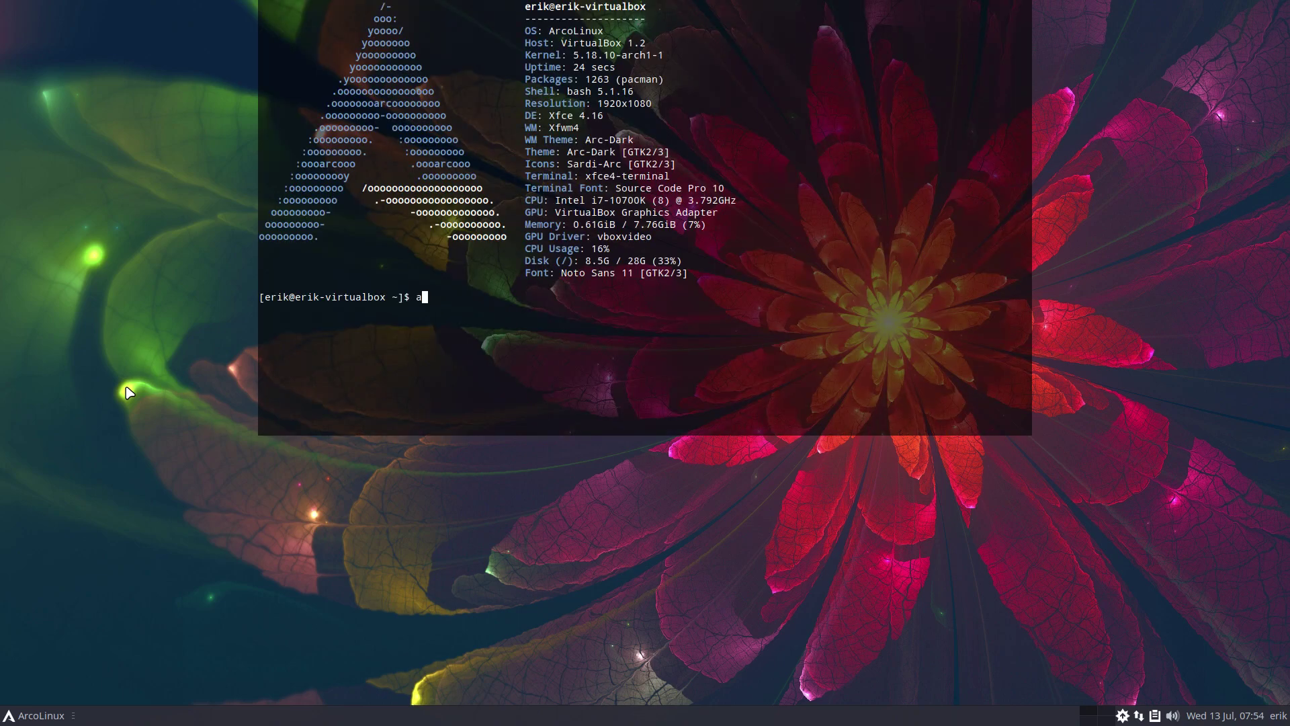
# - Authenticate to relaunch the tweak tool and go to its Login settings
pyautogui.write('****')
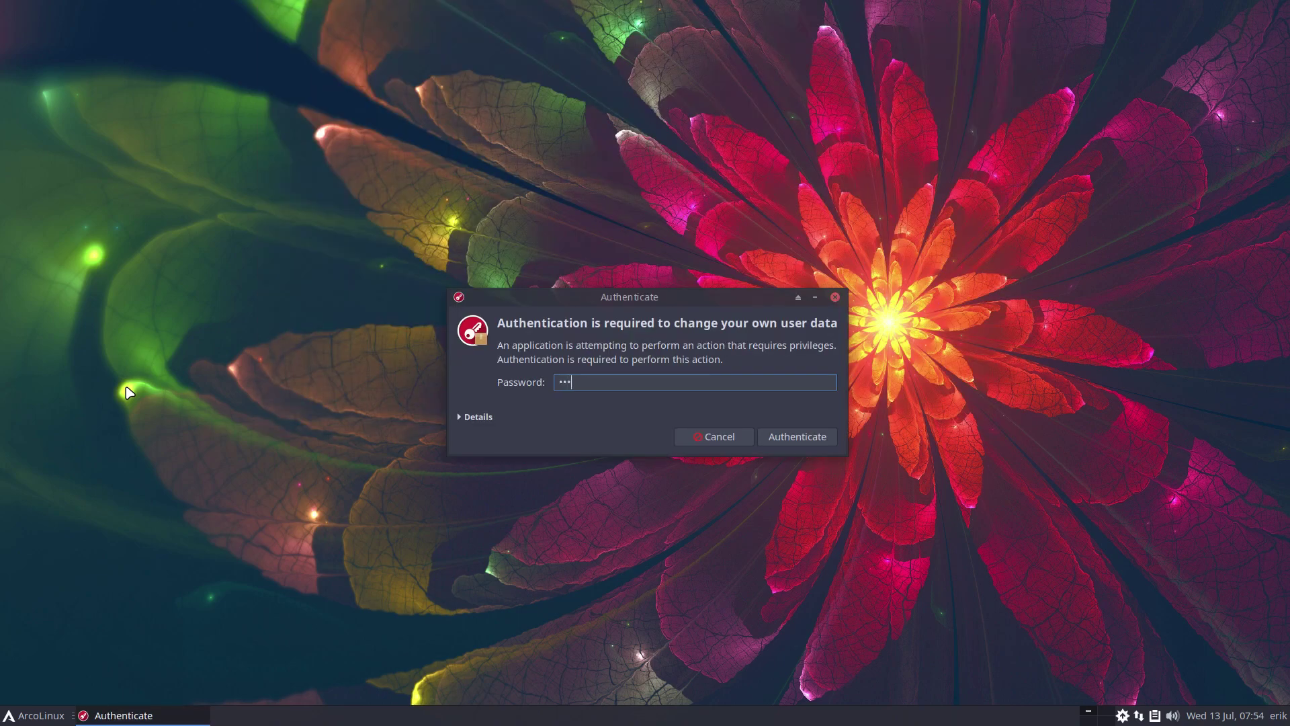
pyautogui.press('Return')
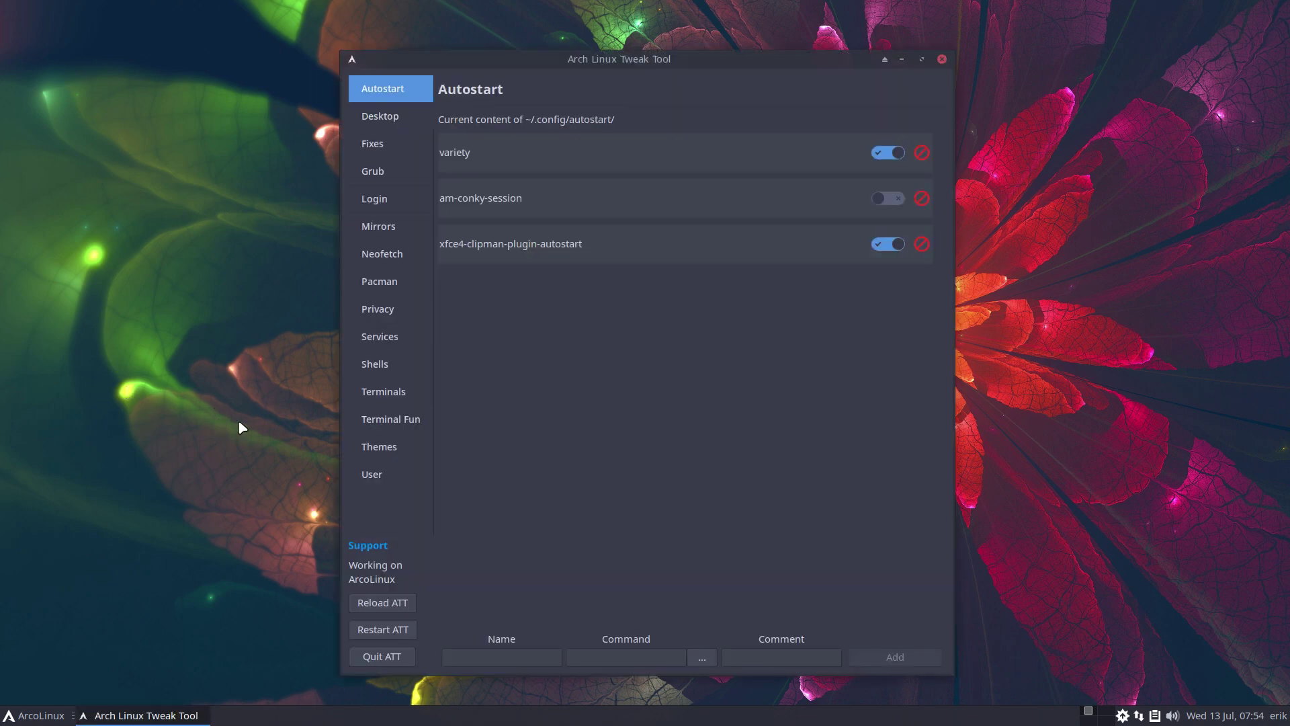
pyautogui.click(388, 198)
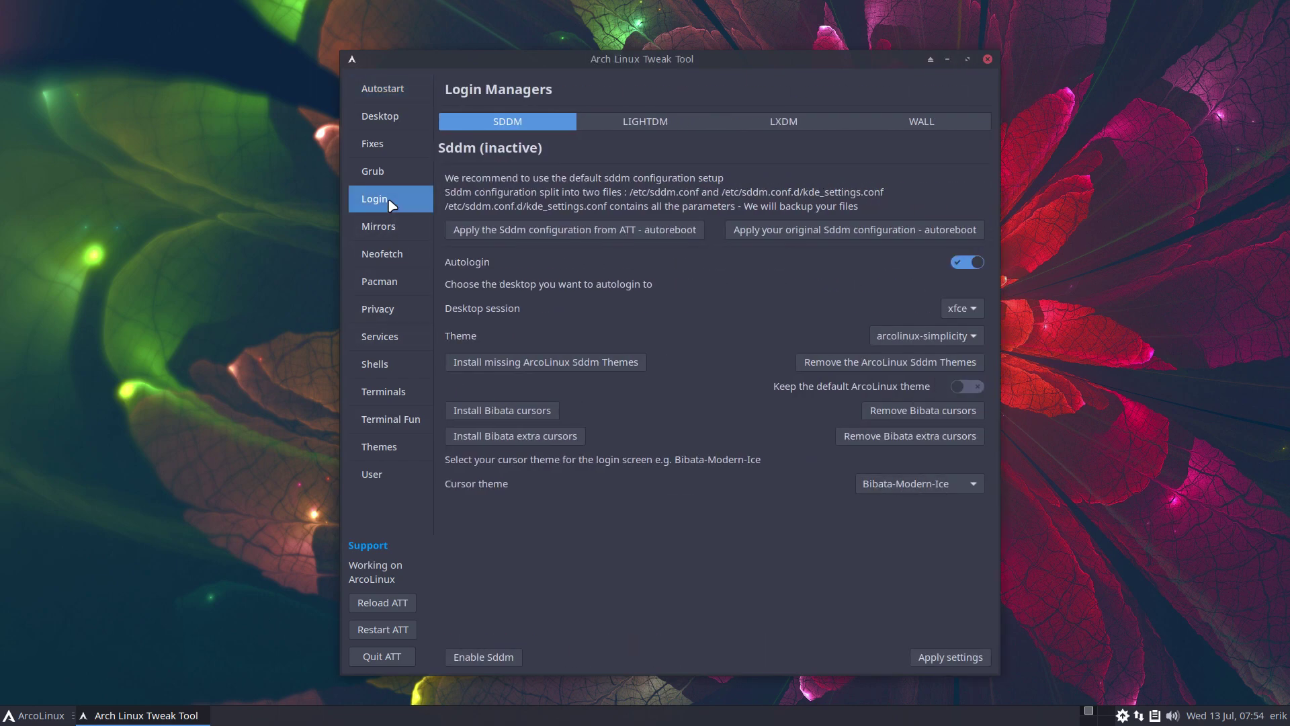
# - Open slick-greeter.conf in the editor beside the tweak tool and switch to the LIGHTDM tab
pyautogui.press('super+d')
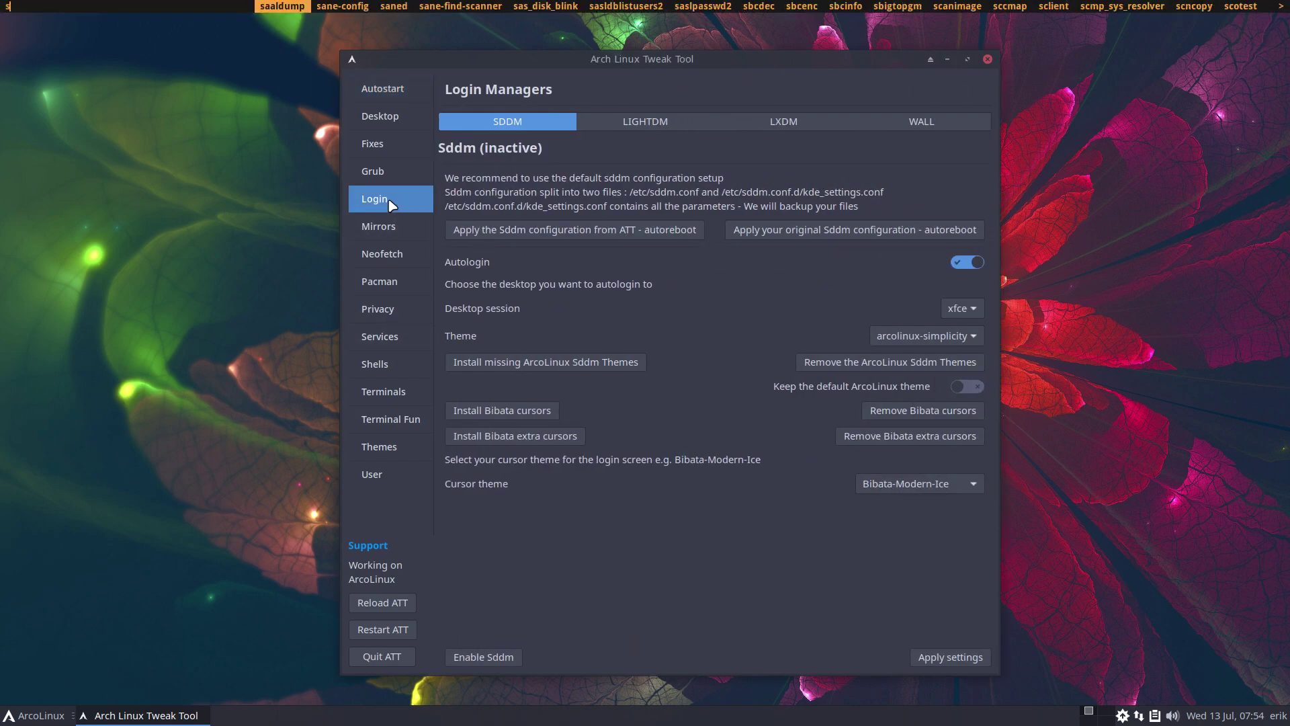
pyautogui.press('Return')
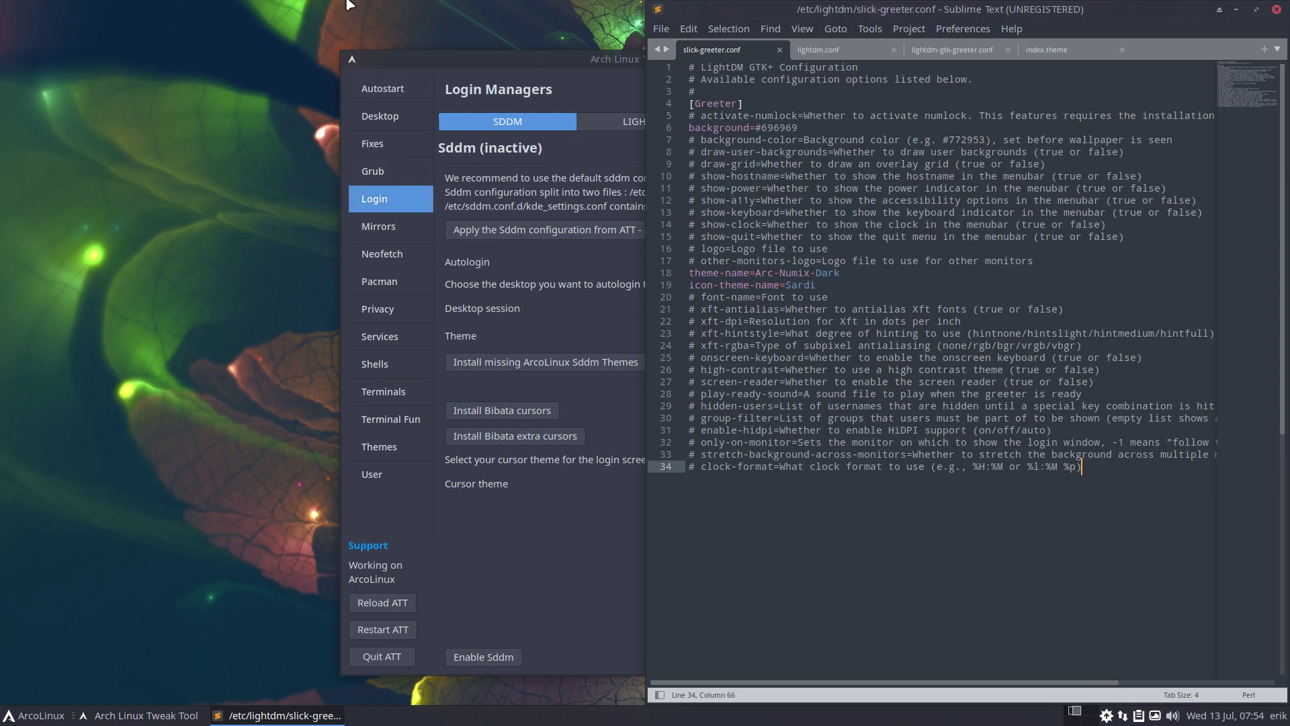
pyautogui.moveTo(496, 58); pyautogui.dragTo(219, 36)
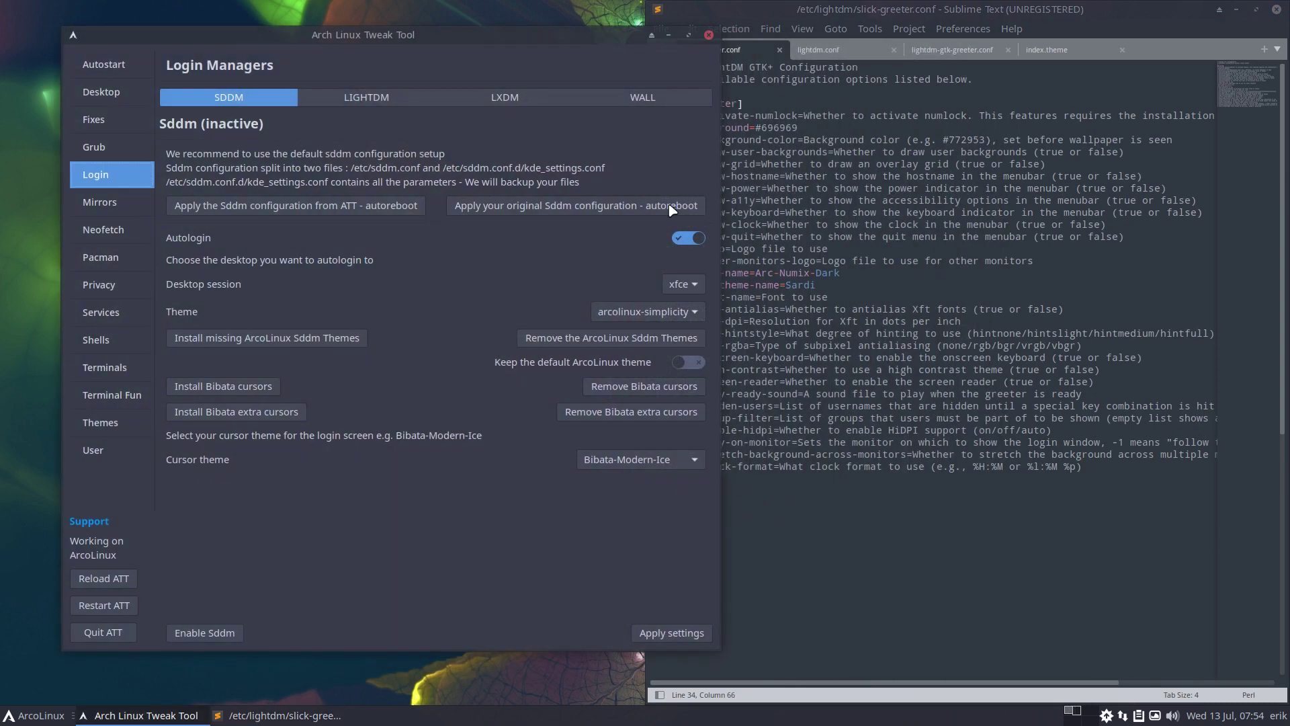
pyautogui.click(832, 527)
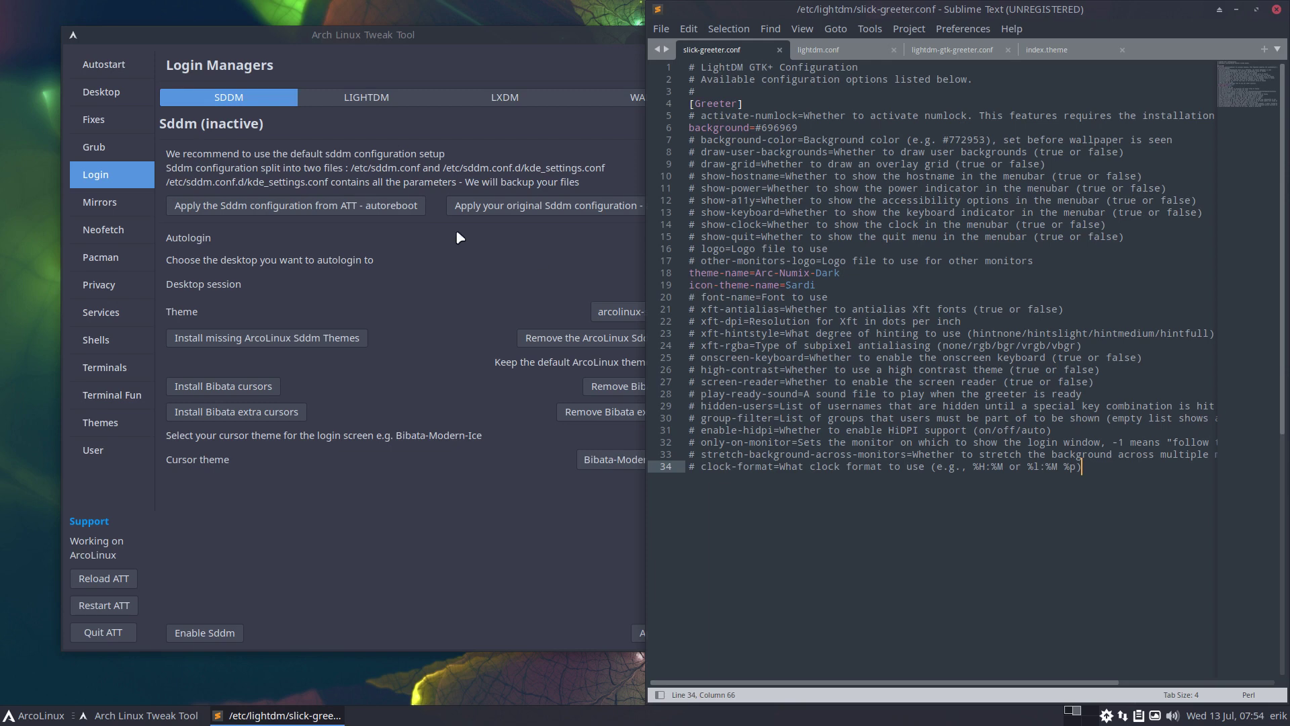
pyautogui.click(366, 97)
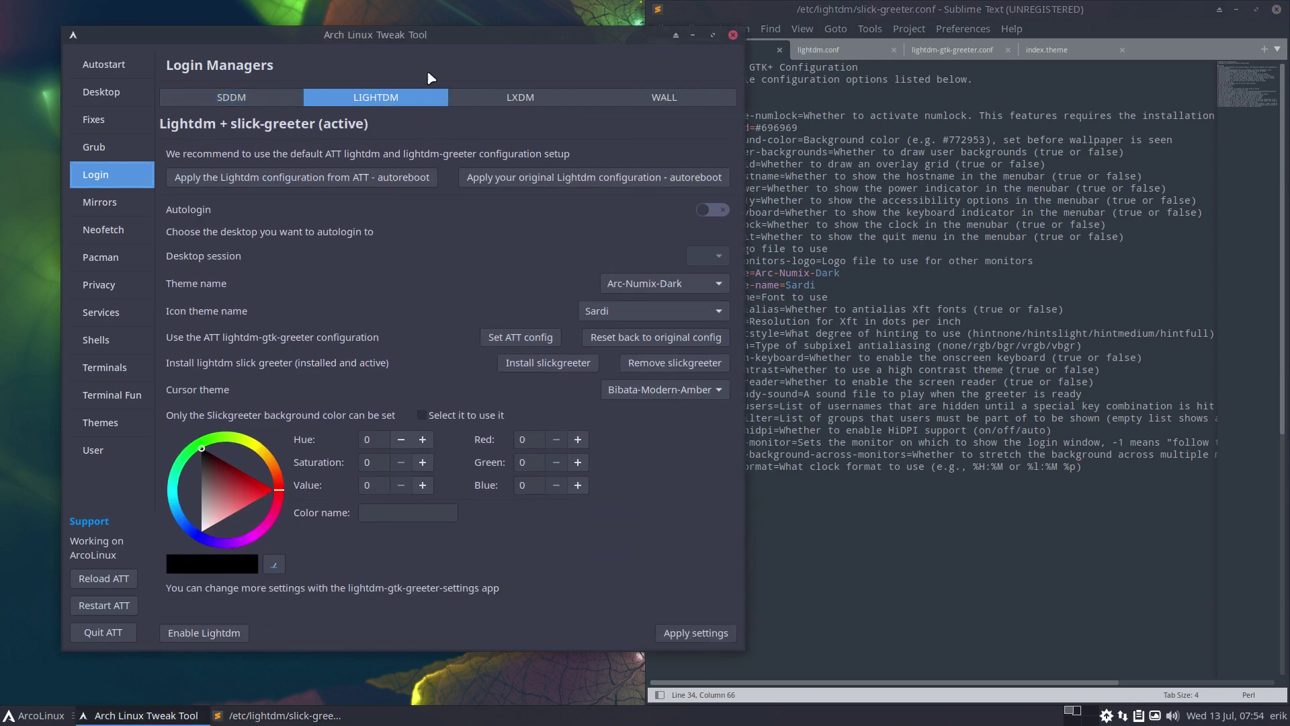
# - Enable a custom greeter background colour, pick dark gray #343434, and apply the settings
pyautogui.moveTo(432, 38); pyautogui.dragTo(397, 34)
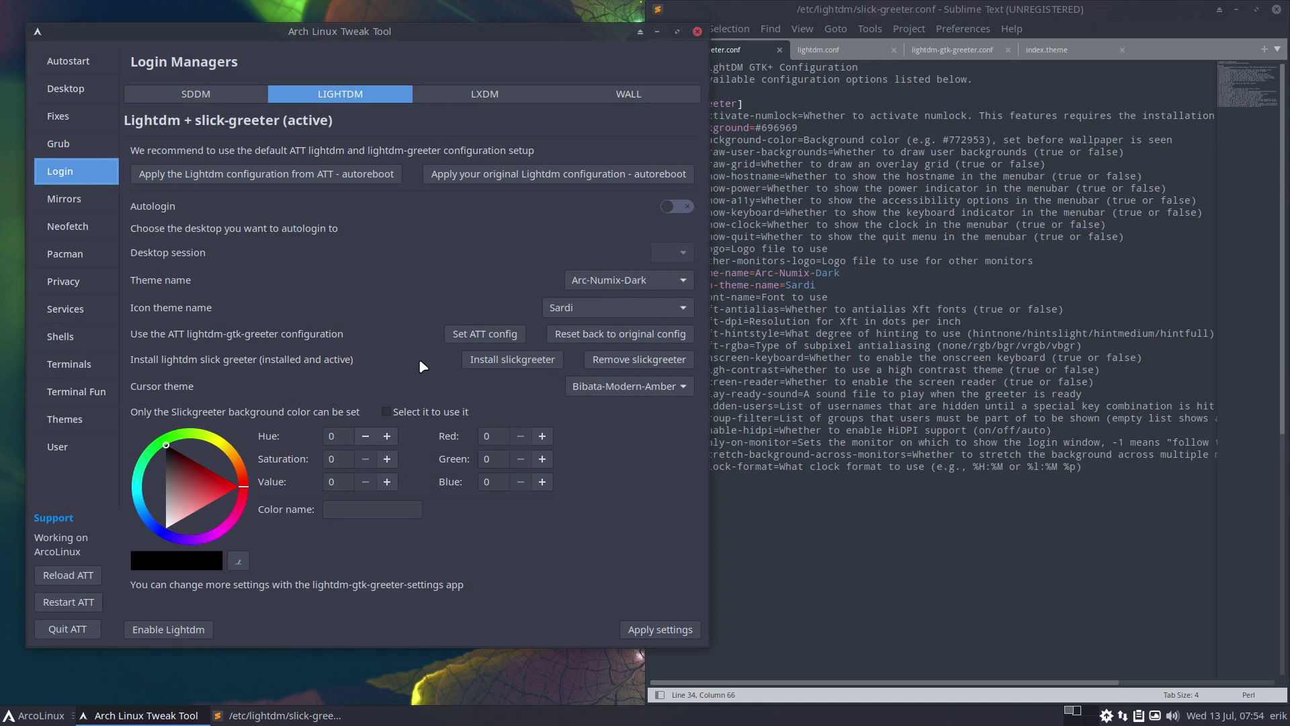
pyautogui.click(440, 414)
pyautogui.click(168, 508)
pyautogui.moveTo(168, 507); pyautogui.dragTo(161, 461)
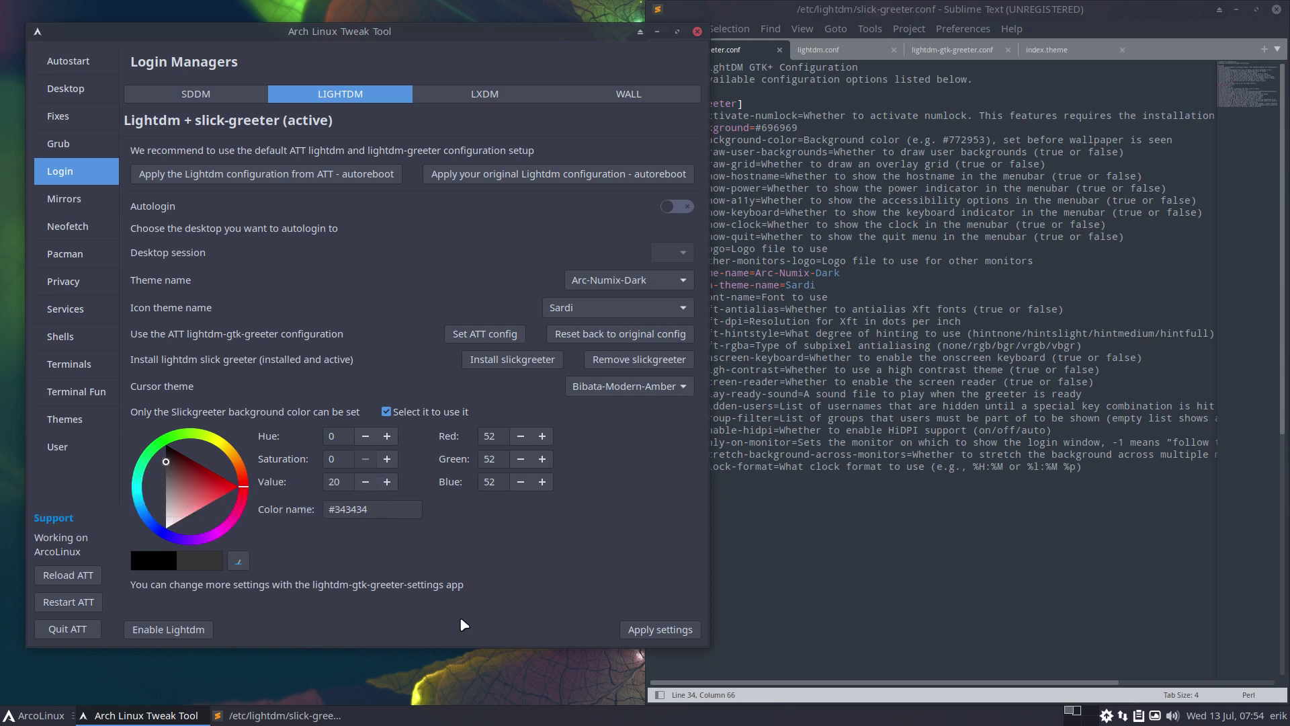
pyautogui.click(677, 635)
pyautogui.keyDown('shift'); pyautogui.click(787, 176); pyautogui.keyUp('shift')
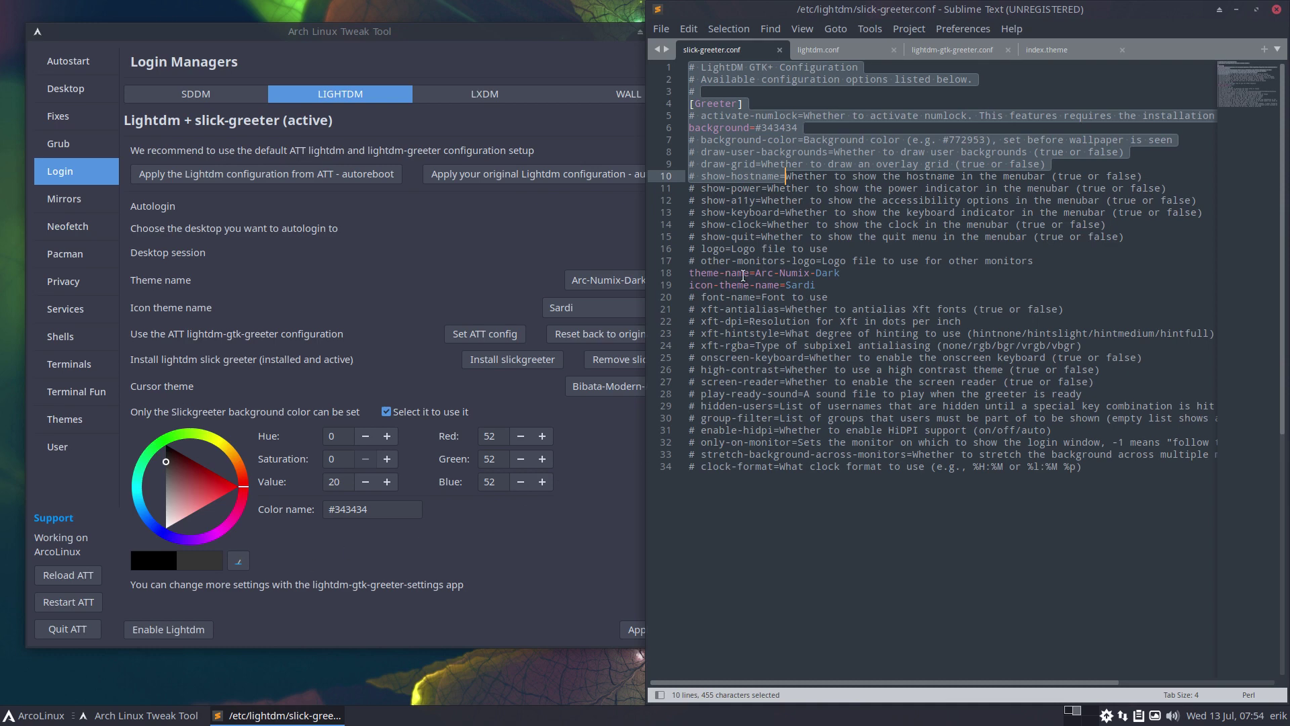
pyautogui.click(438, 273)
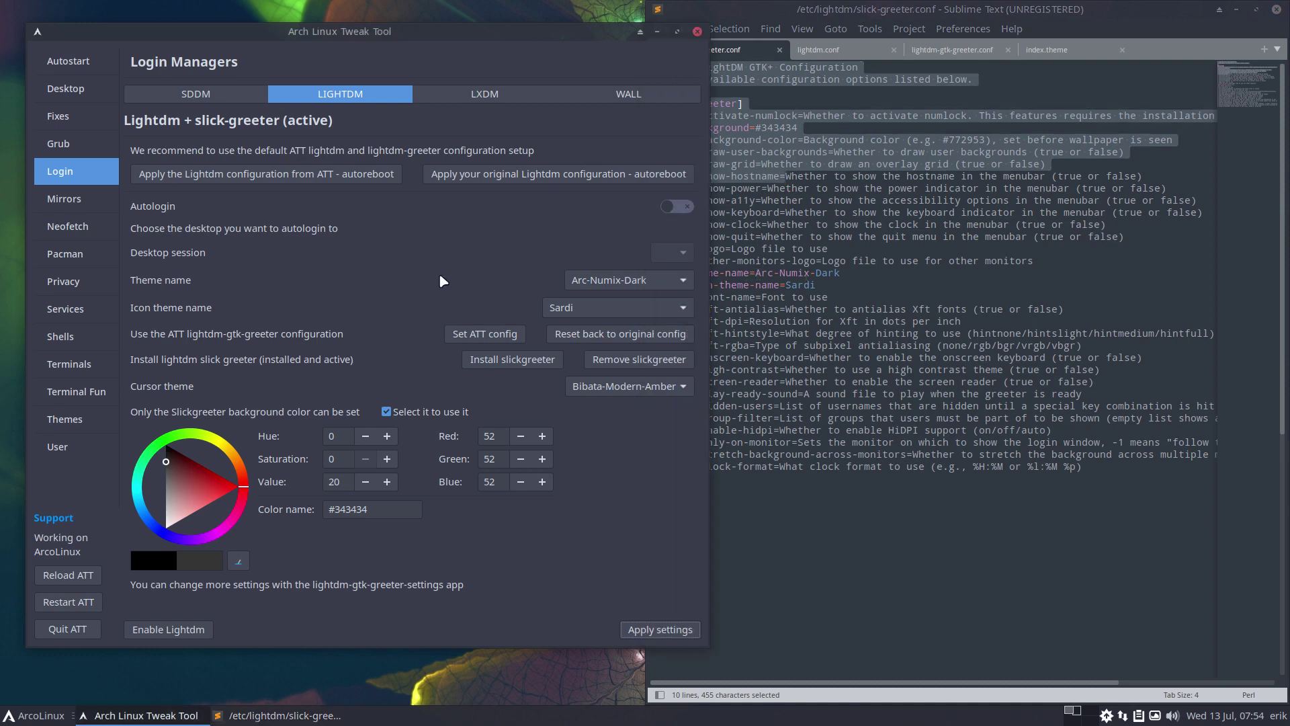
# - Choose the Arc-Paper-Dark greeter theme, Surfn icon theme and Bibata-Modern-Ice cursor theme
pyautogui.click(670, 289)
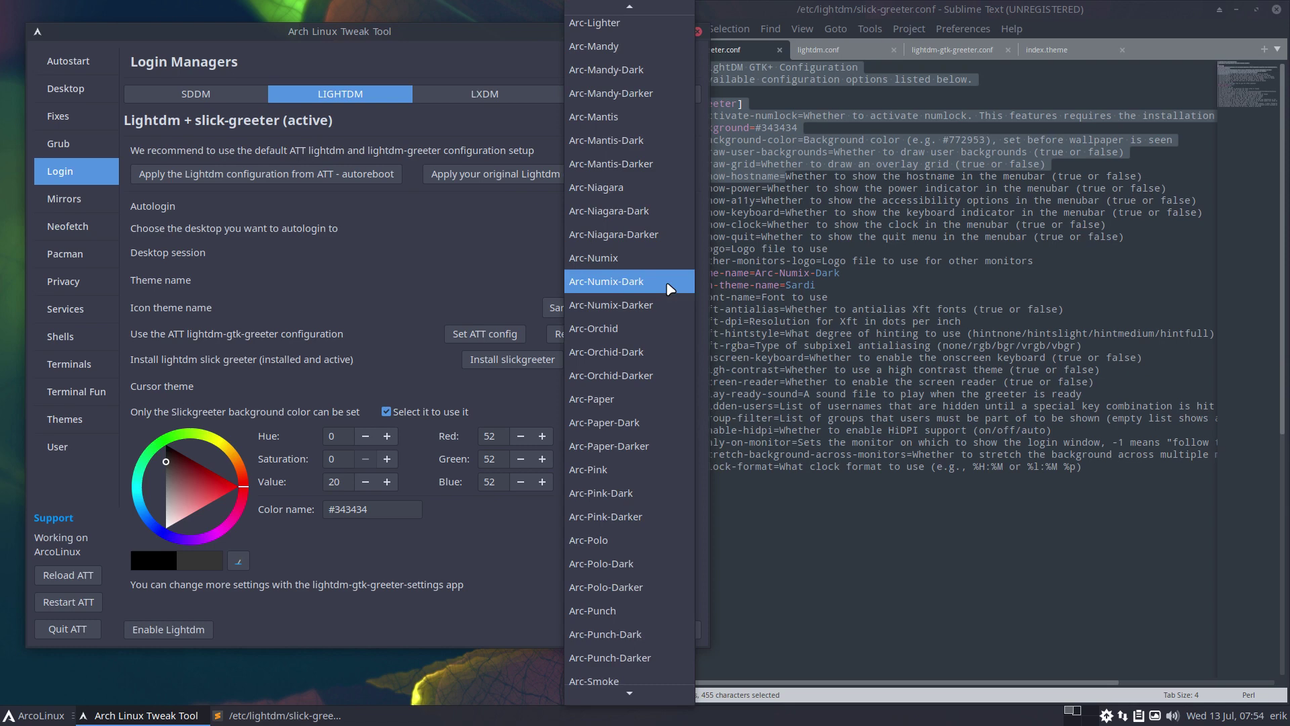
pyautogui.click(644, 423)
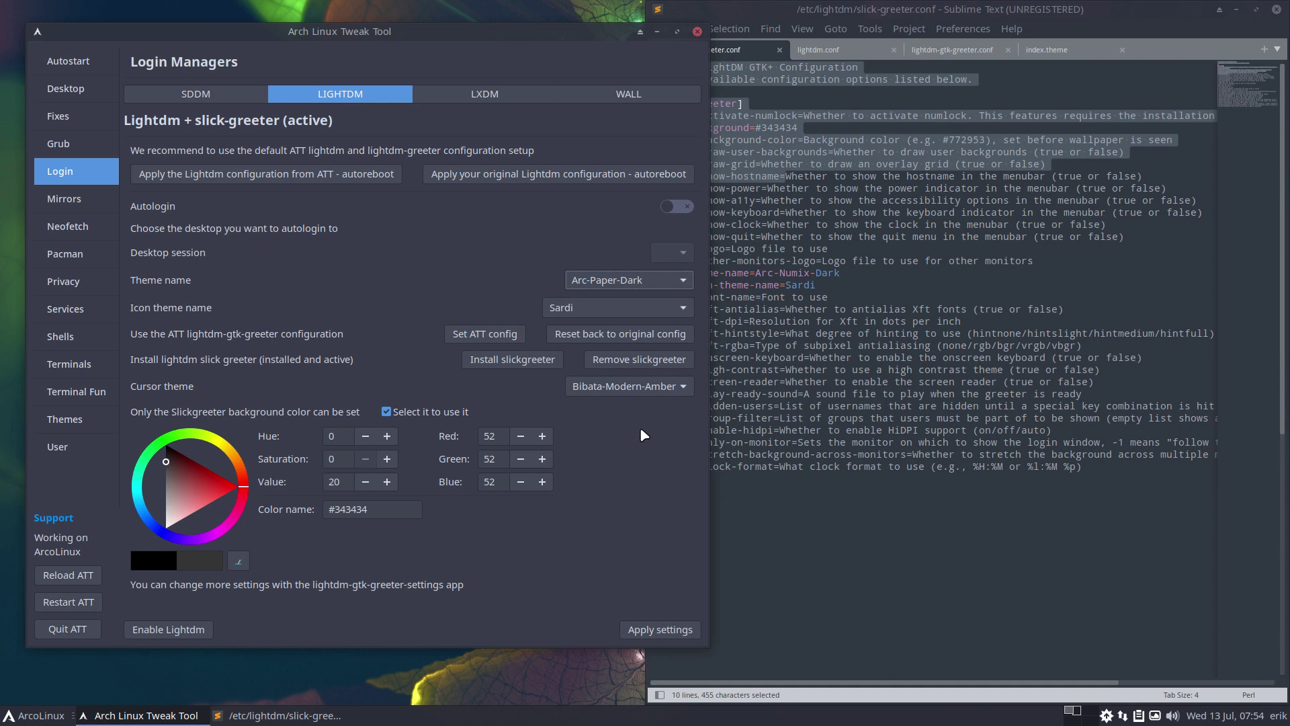
pyautogui.click(686, 317)
pyautogui.scroll(-8, 656, 540)
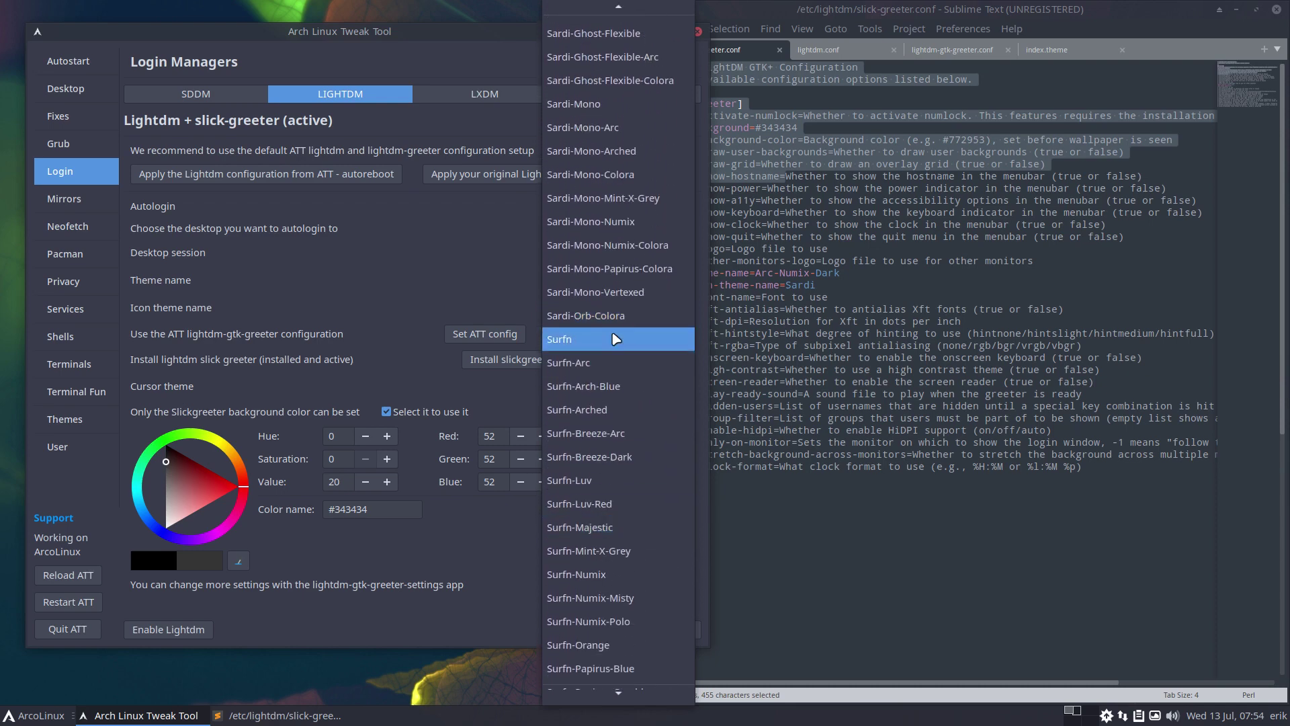
pyautogui.click(618, 346)
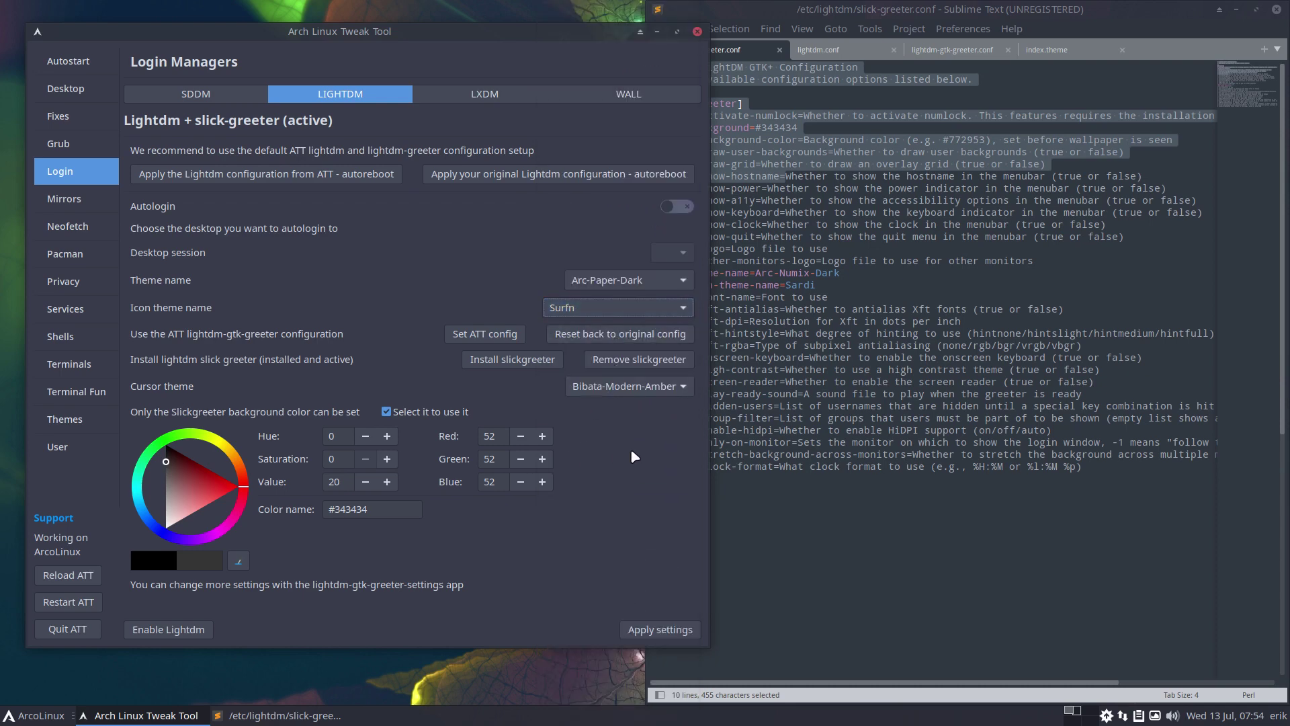
pyautogui.click(650, 387)
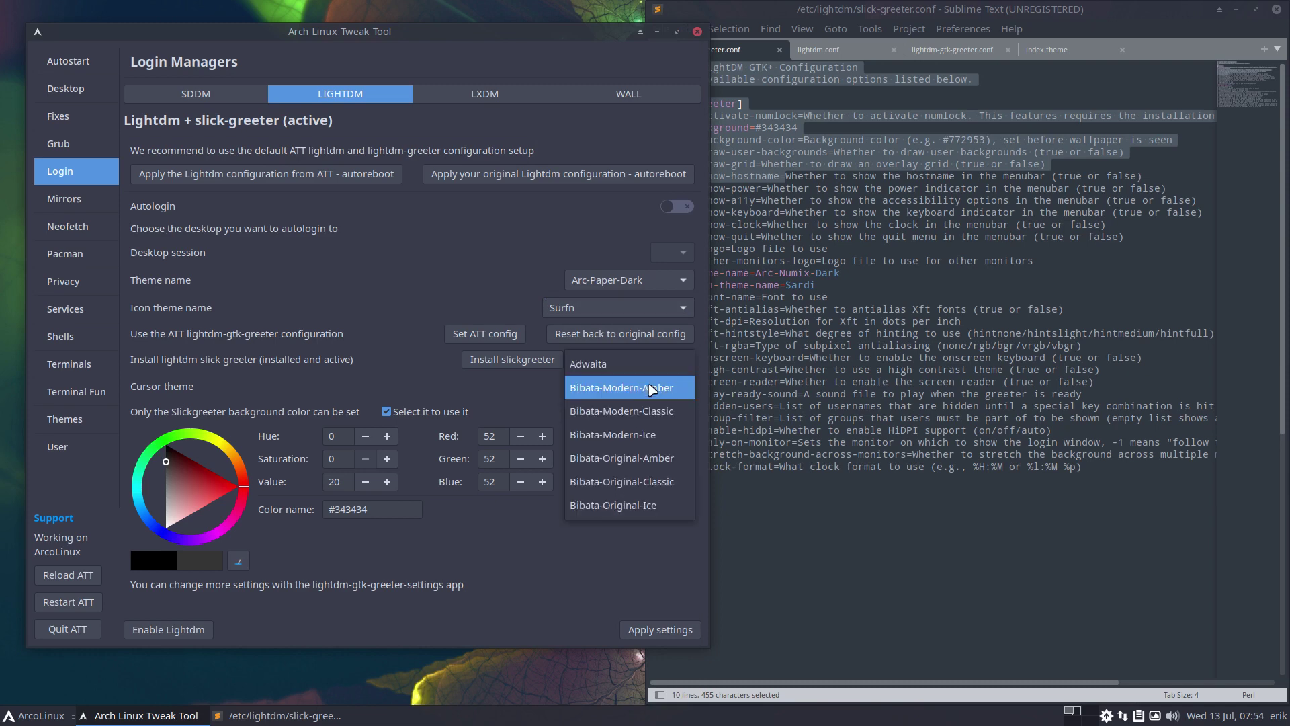
pyautogui.click(652, 434)
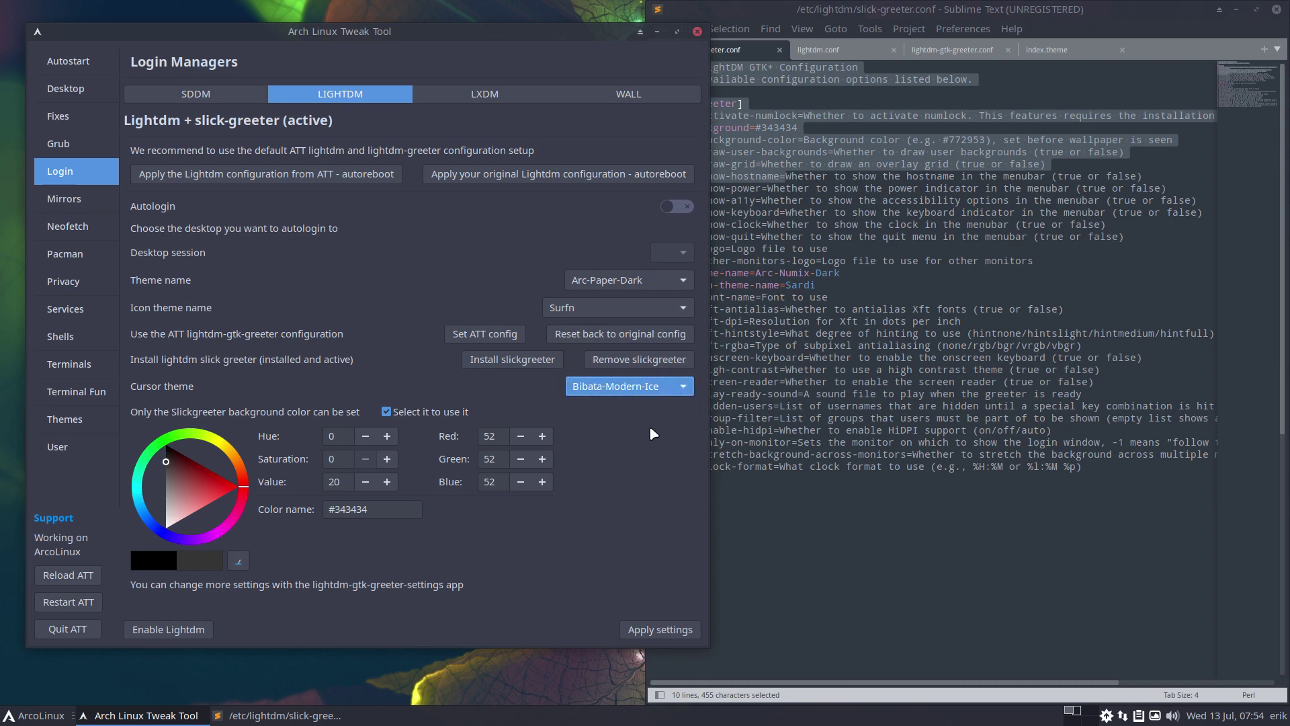
# - Check the greeter config file, then apply the new theme, icon and cursor settings
pyautogui.click(796, 285)
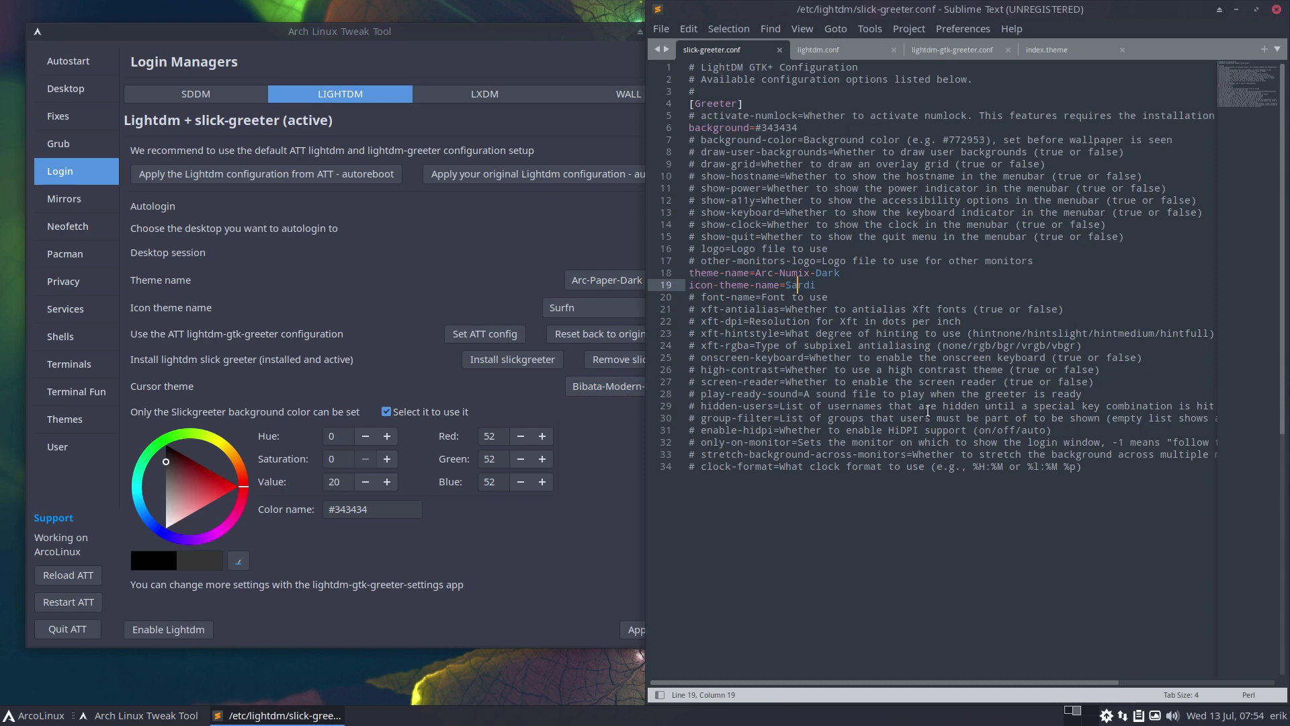
pyautogui.click(589, 427)
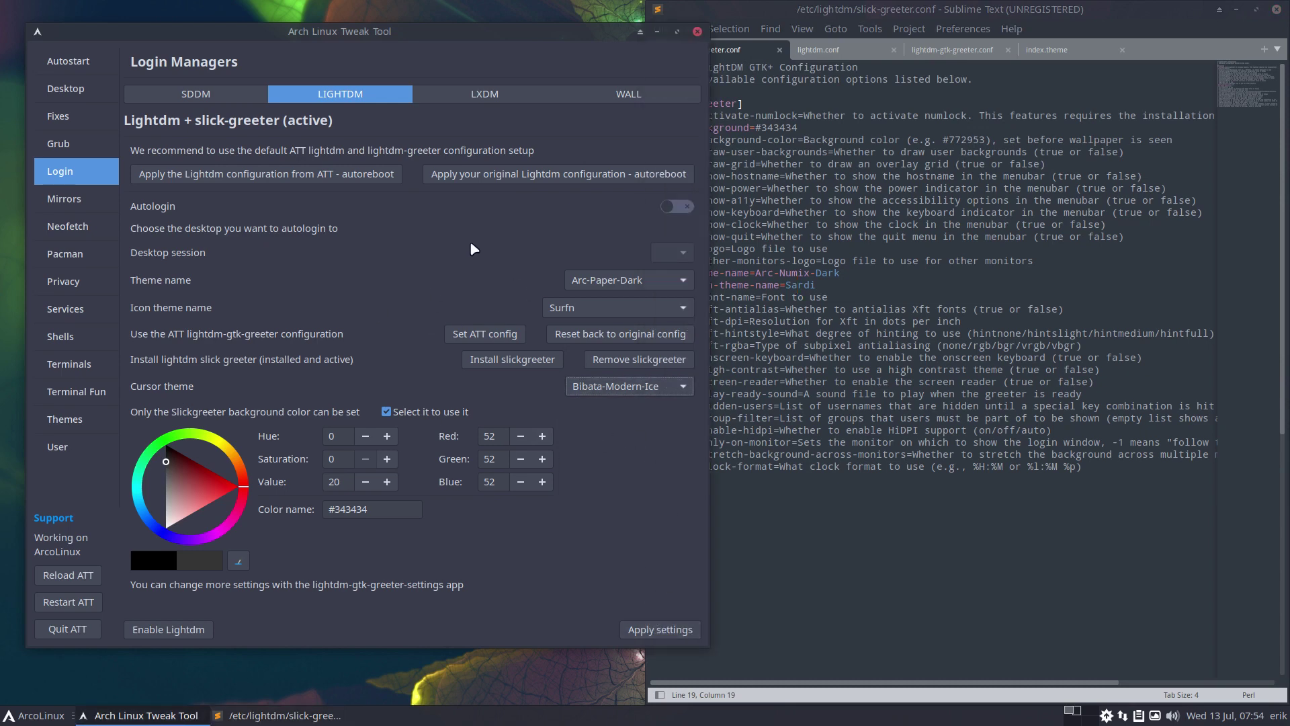
pyautogui.click(651, 632)
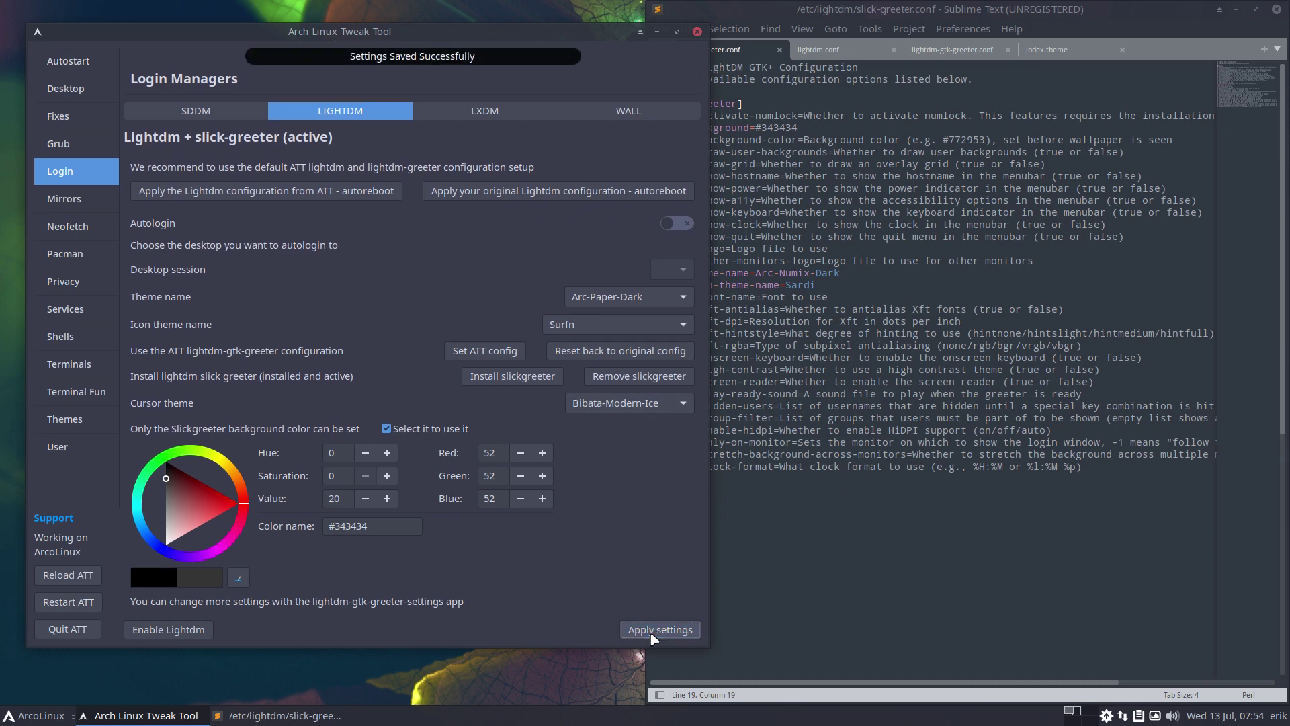
pyautogui.click(67, 118)
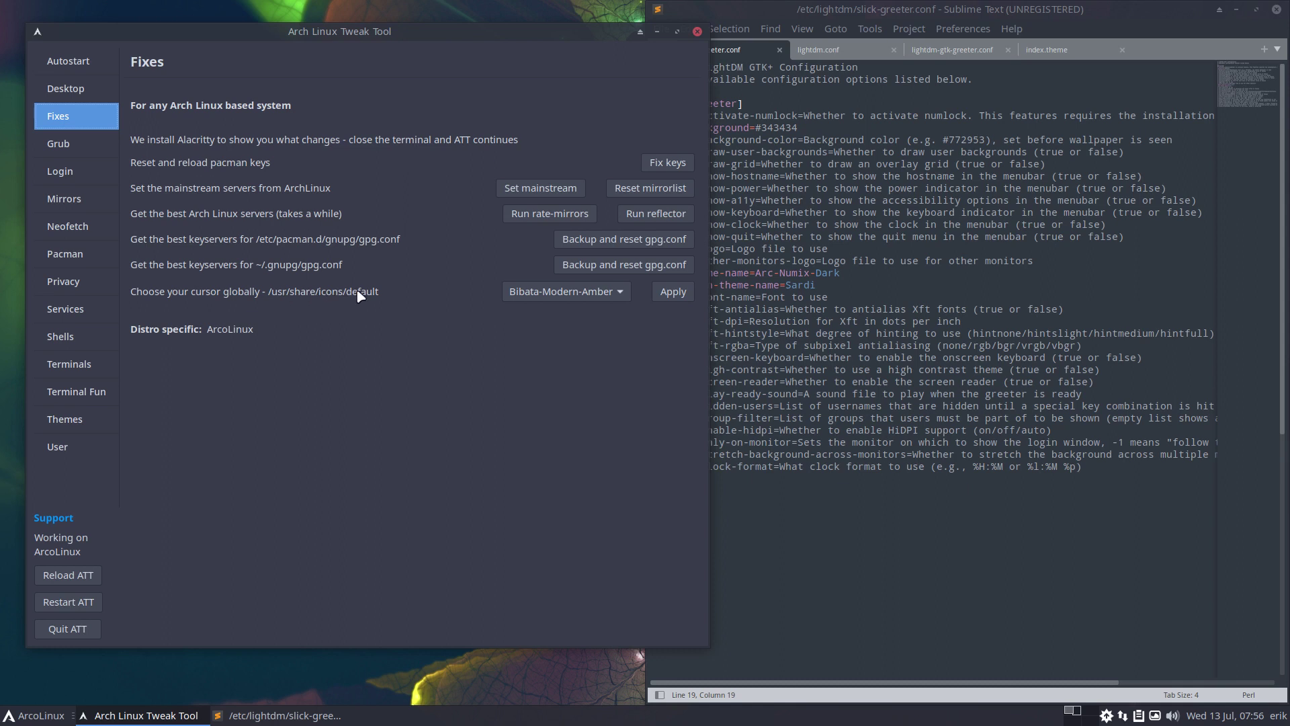
# - Select Bibata-Modern-Ice in the global cursor dropdown and apply it
pyautogui.click(588, 292)
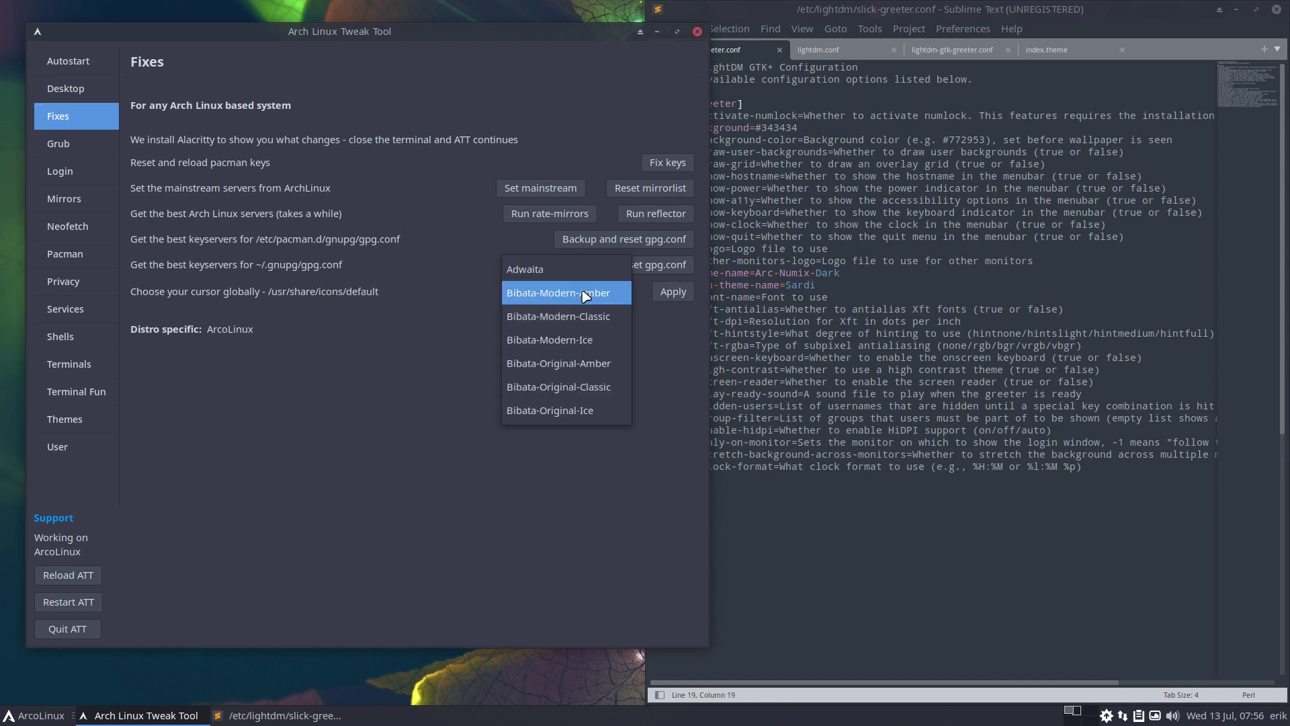
pyautogui.click(587, 293)
pyautogui.click(585, 293)
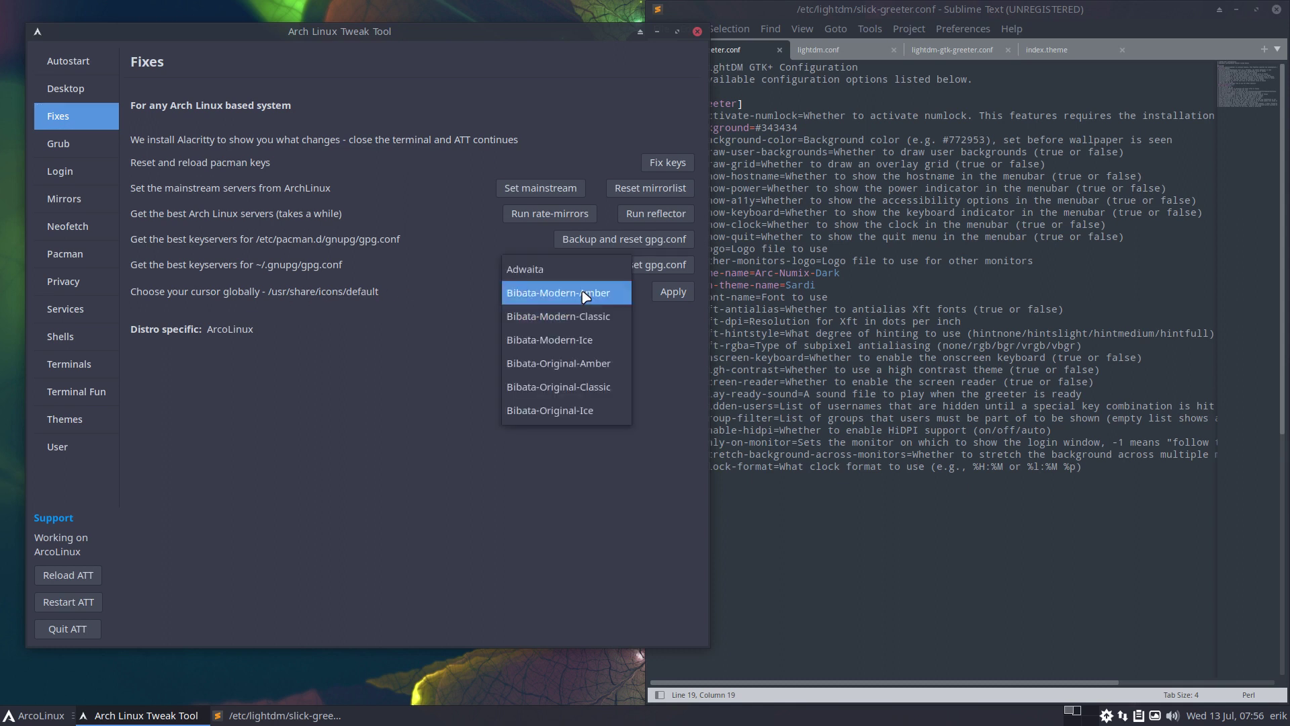
pyautogui.click(591, 341)
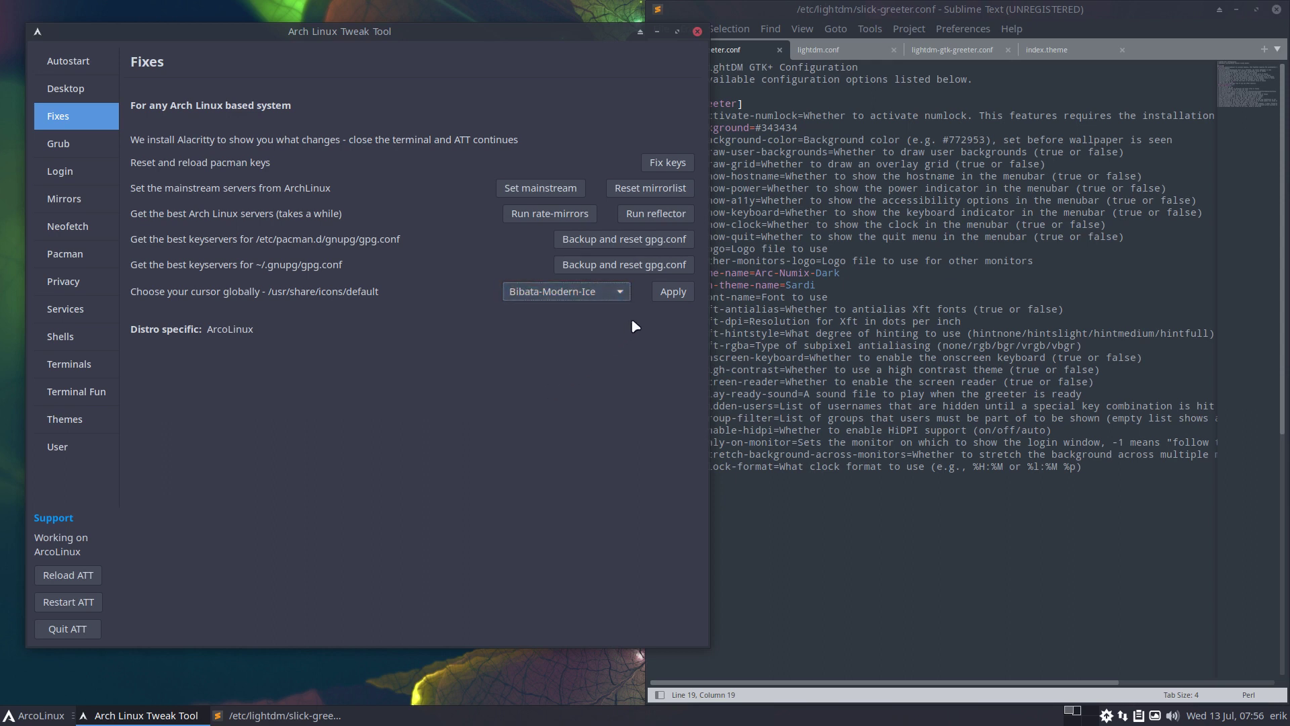
pyautogui.click(674, 291)
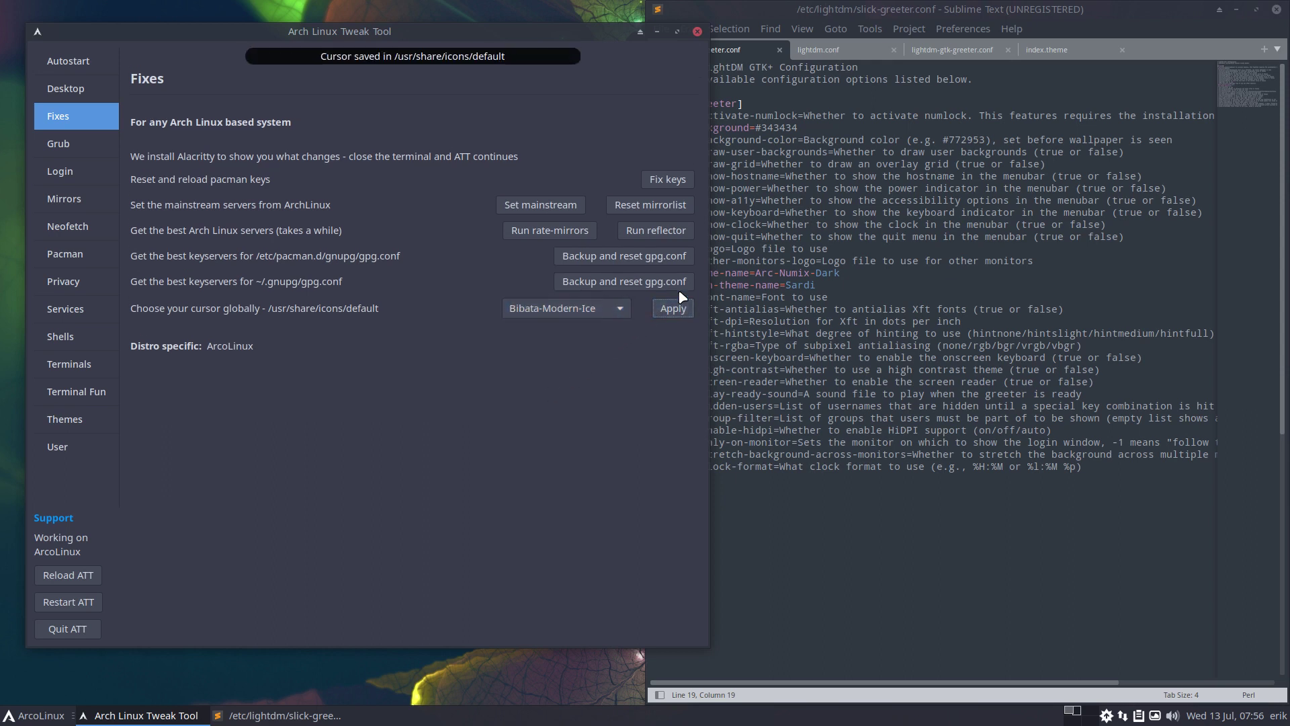
# - Verify index.theme now reads Inherits=Bibata-Modern-Ice
pyautogui.click(1055, 54)
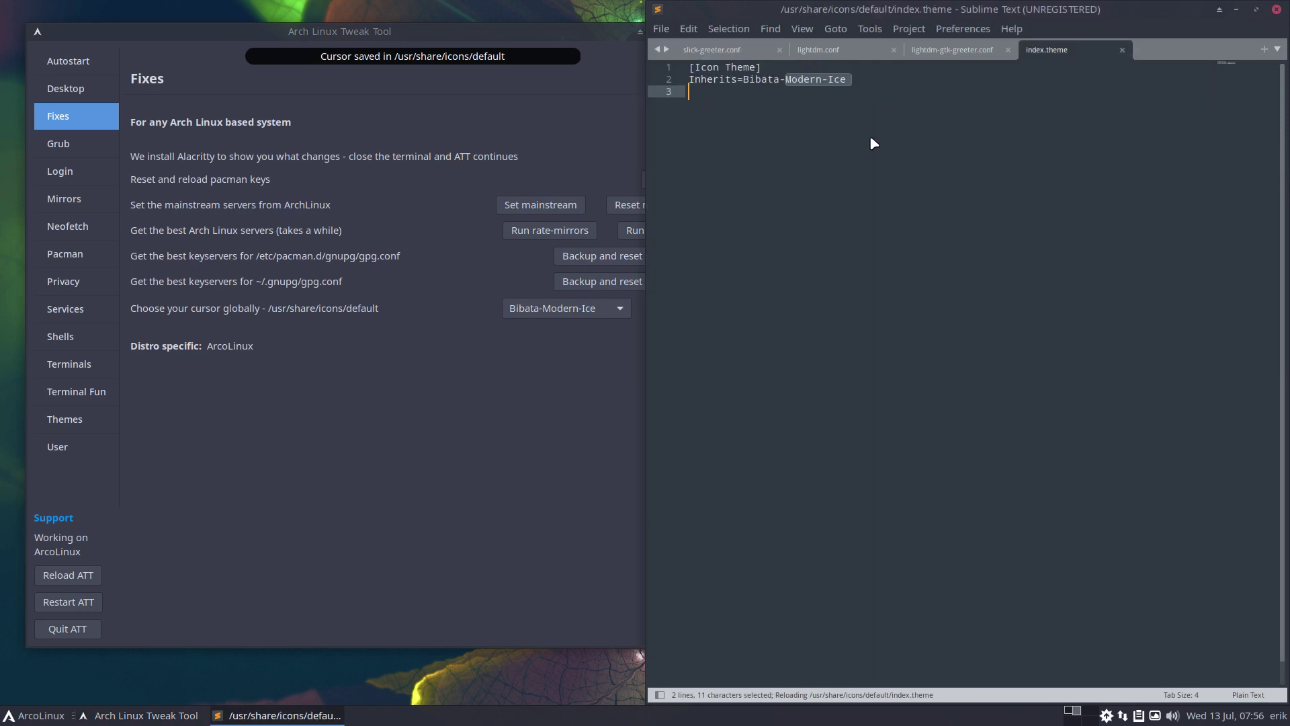
pyautogui.click(786, 115)
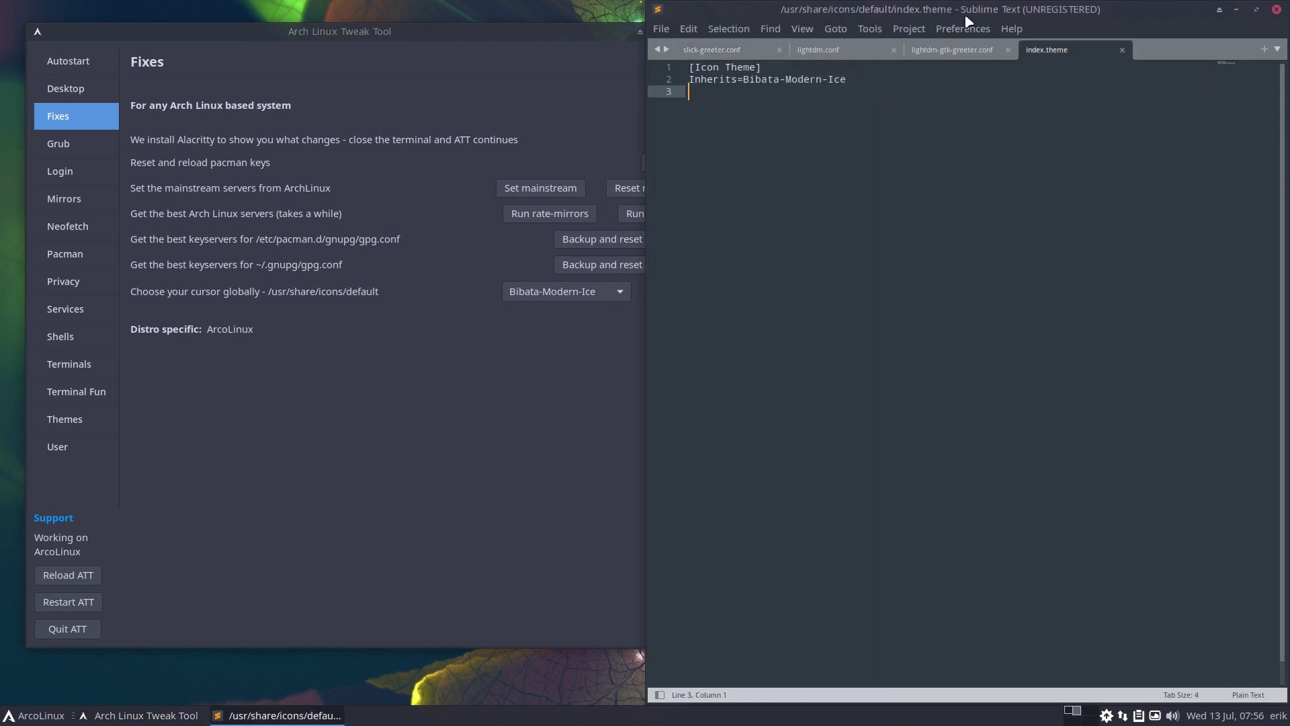
pyautogui.moveTo(743, 79); pyautogui.dragTo(848, 80)
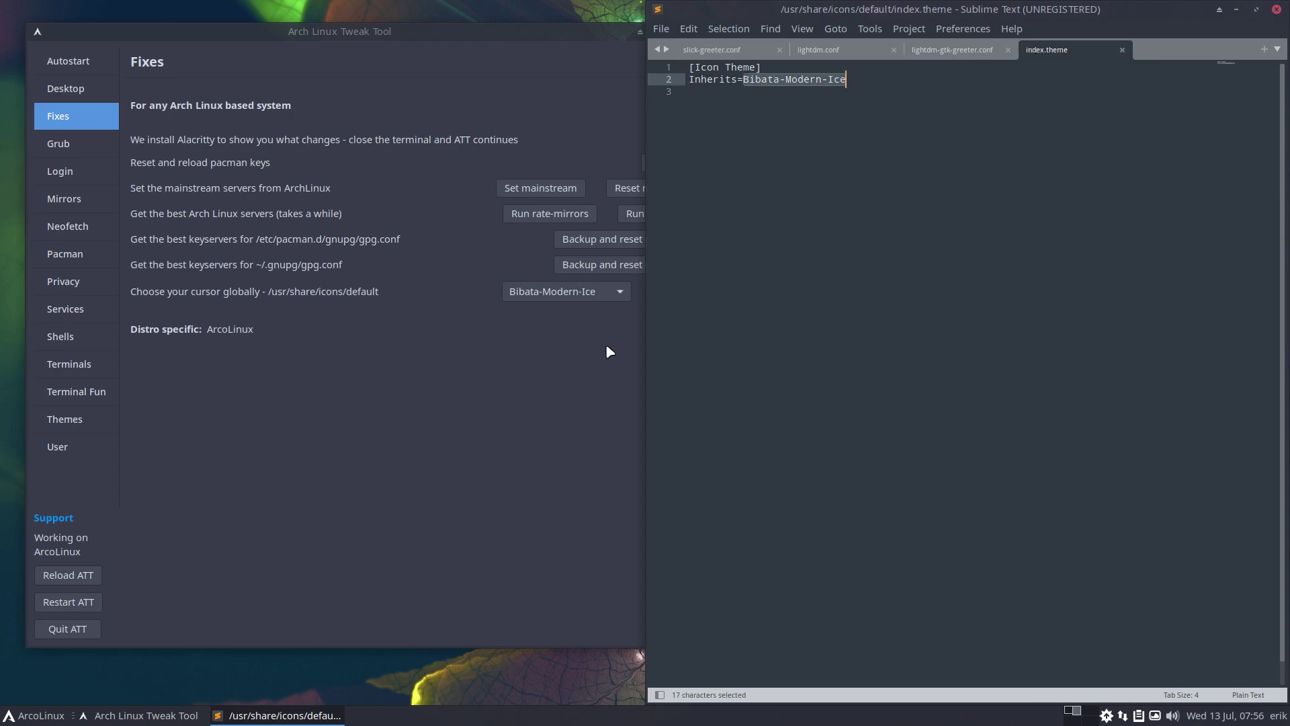
# - Confirm background=#343434 in slick-greeter.conf, quit the tweak tool, and log out to the greeter
pyautogui.click(731, 51)
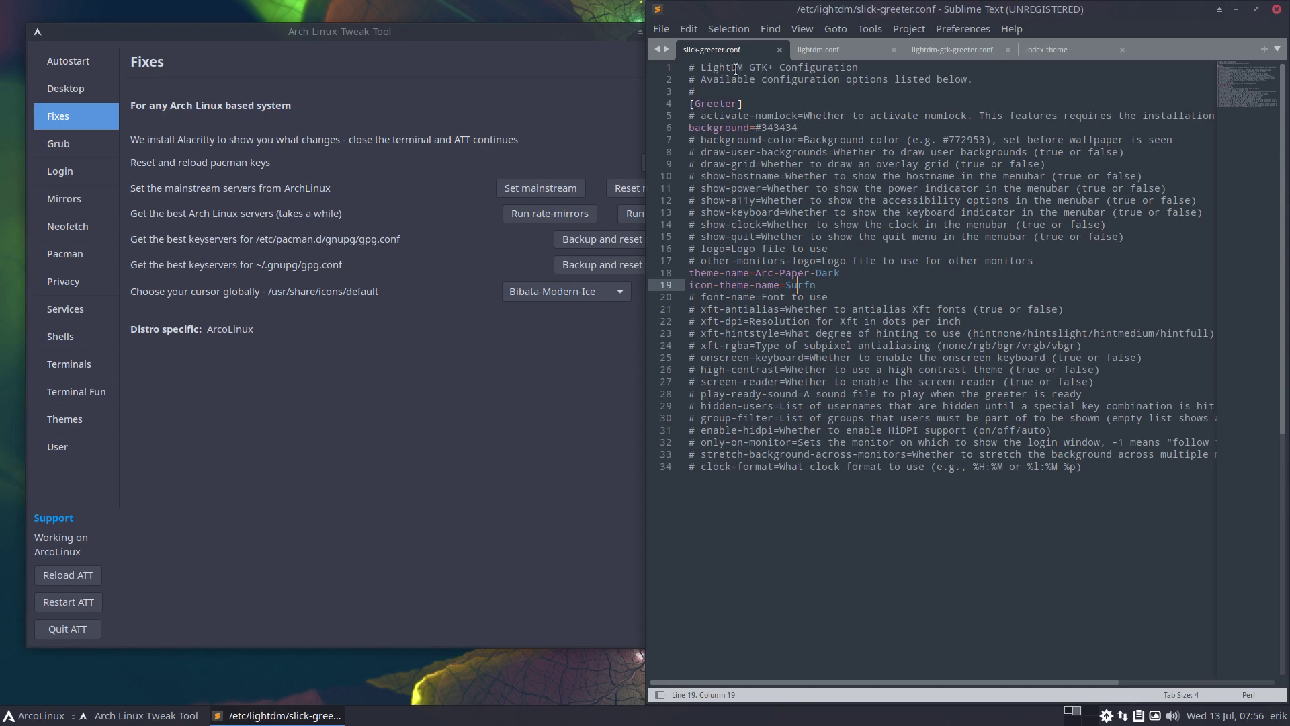
pyautogui.click(777, 127)
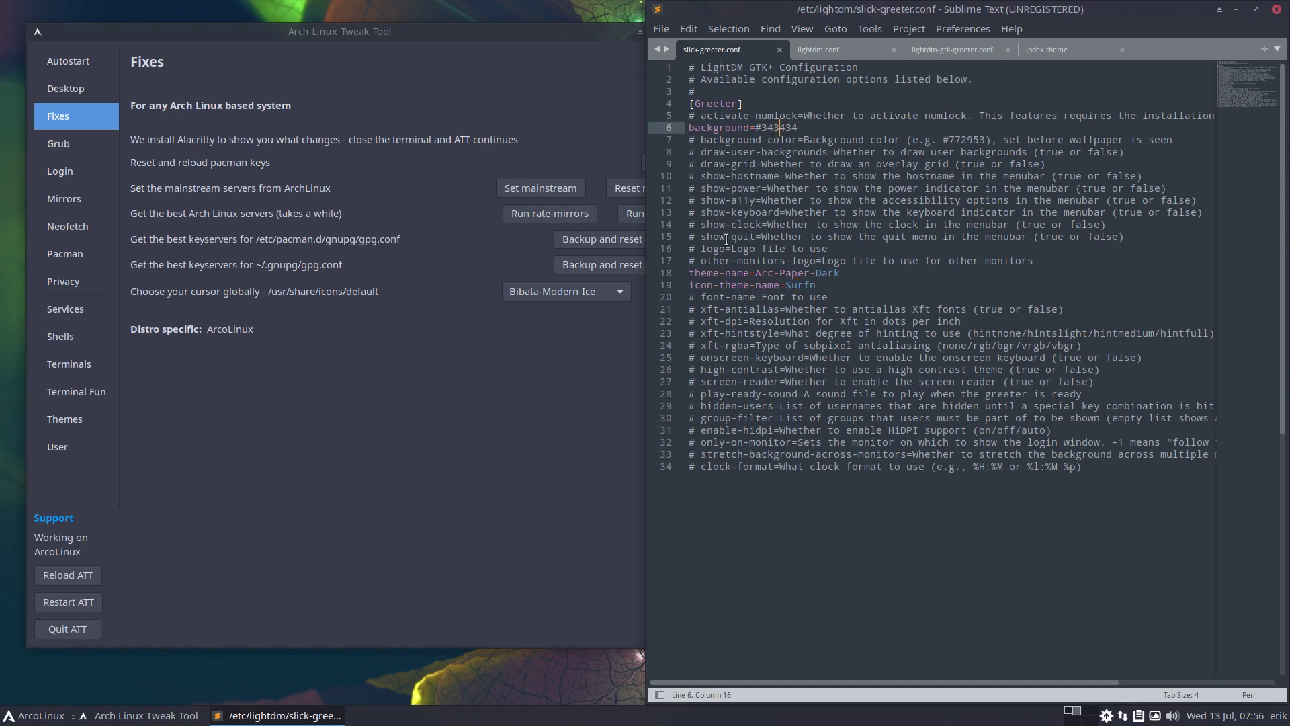
pyautogui.click(78, 632)
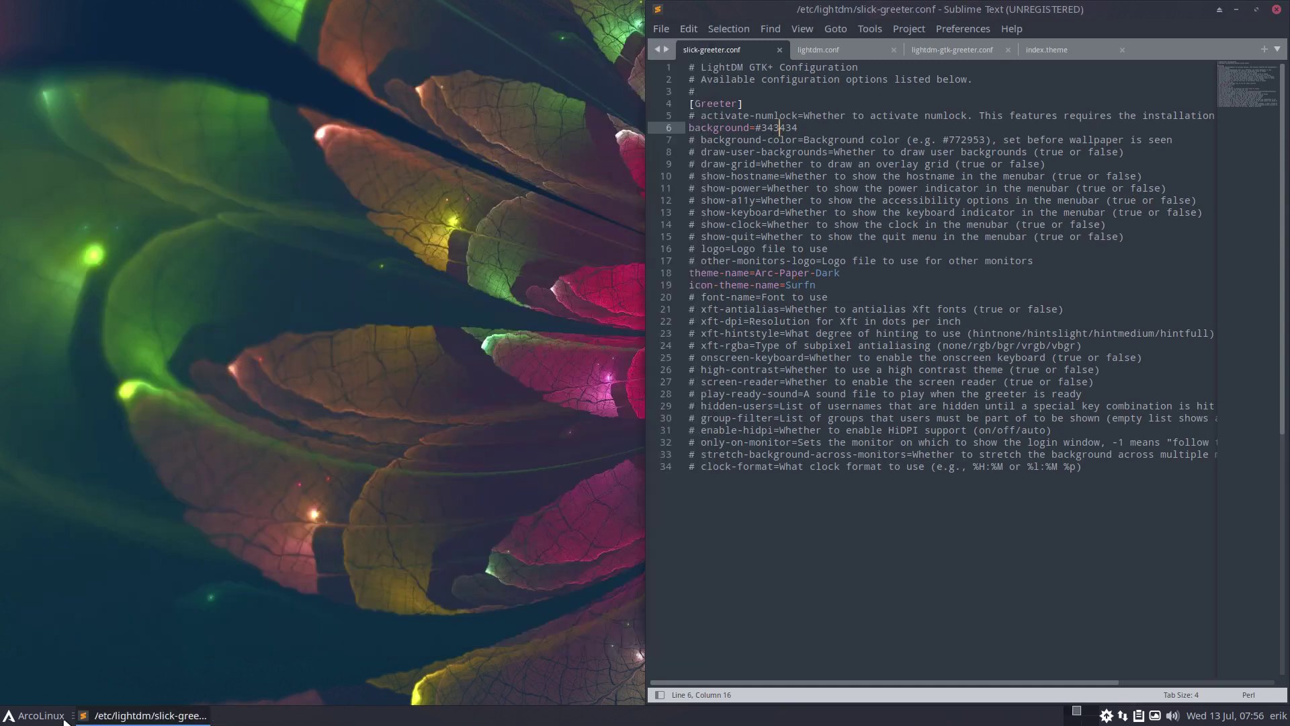
pyautogui.click(54, 716)
pyautogui.click(93, 690)
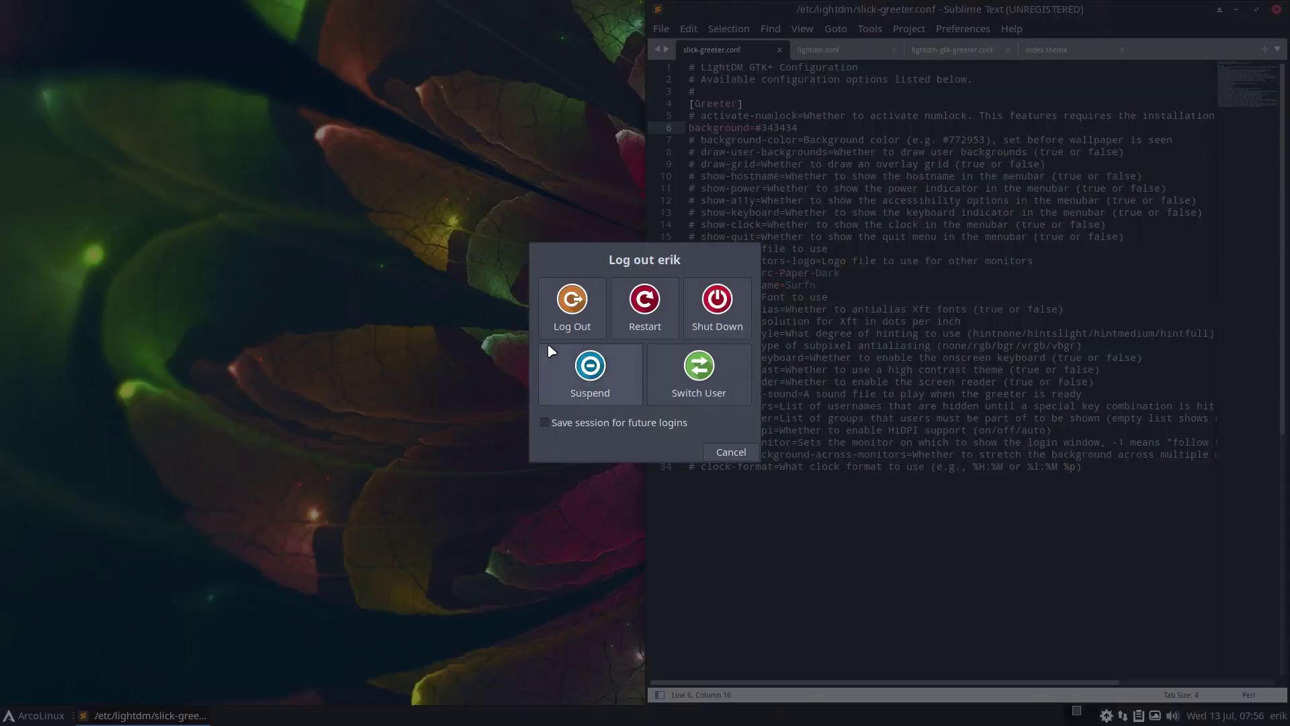
pyautogui.click(571, 292)
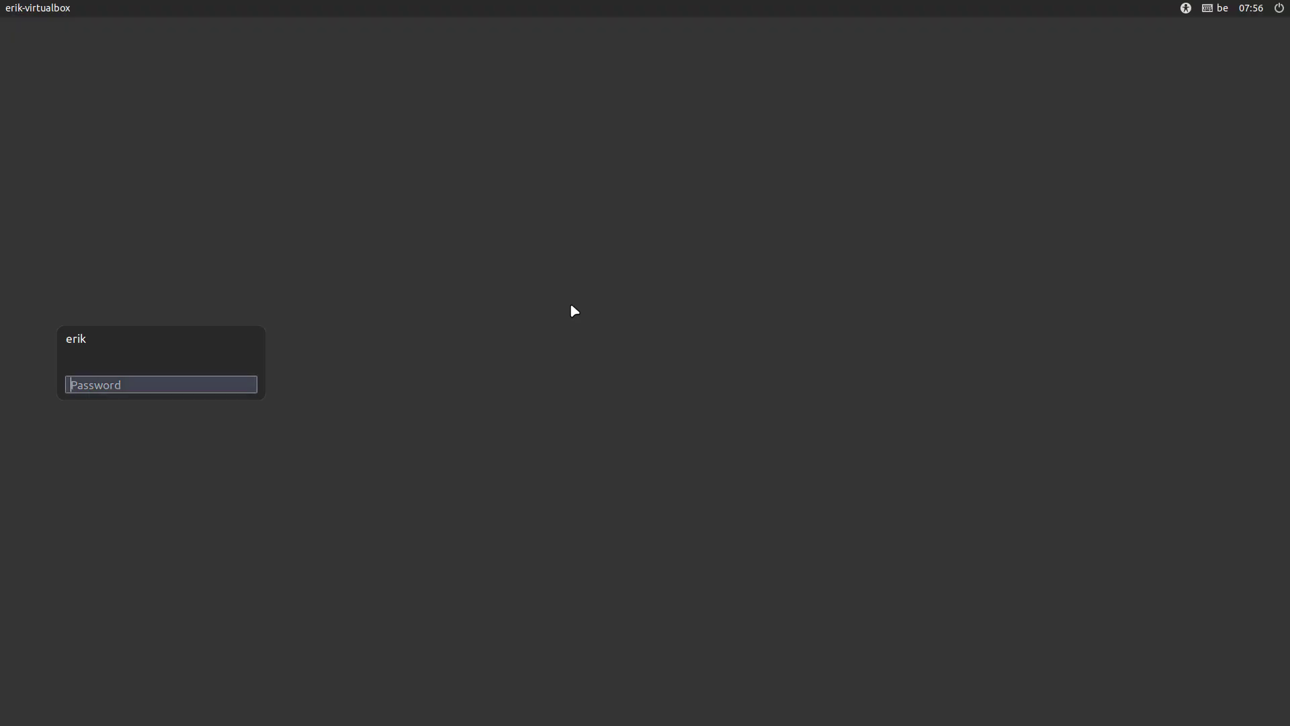